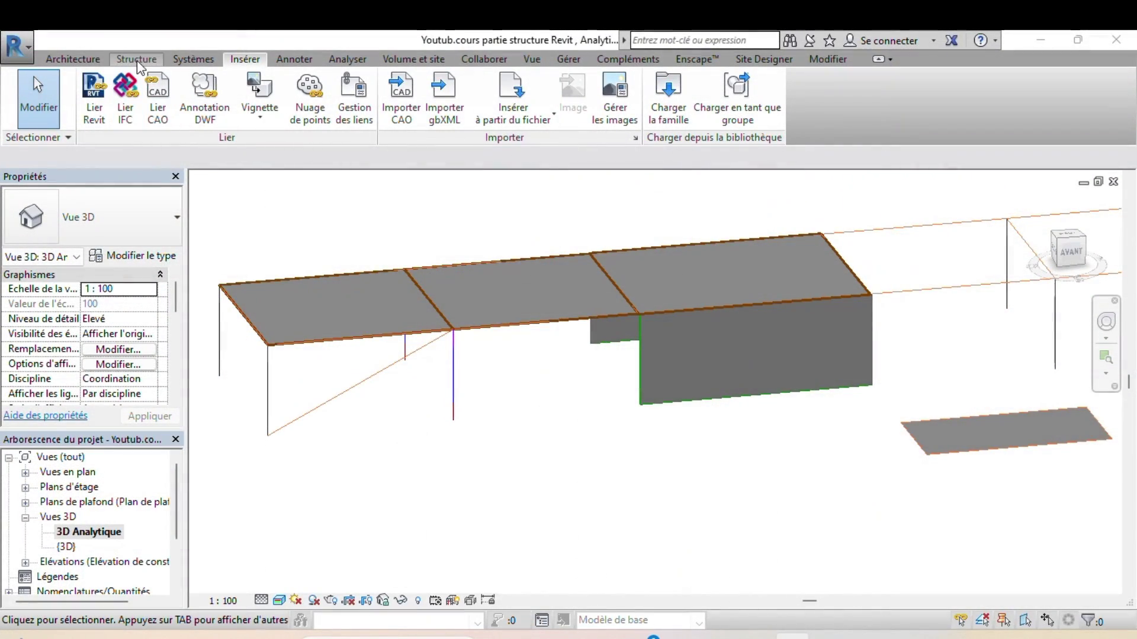
Select the analytical strip footing along the wall base to view its properties, and restore the Revit window to a smaller size.
left_click(137, 61)
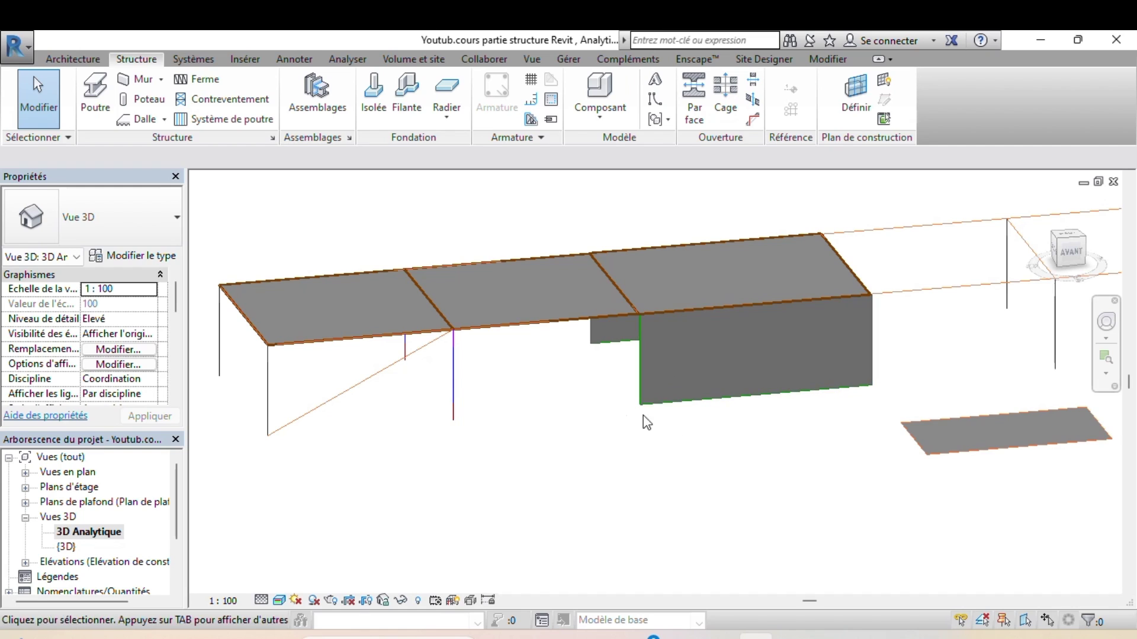
left_click(745, 408)
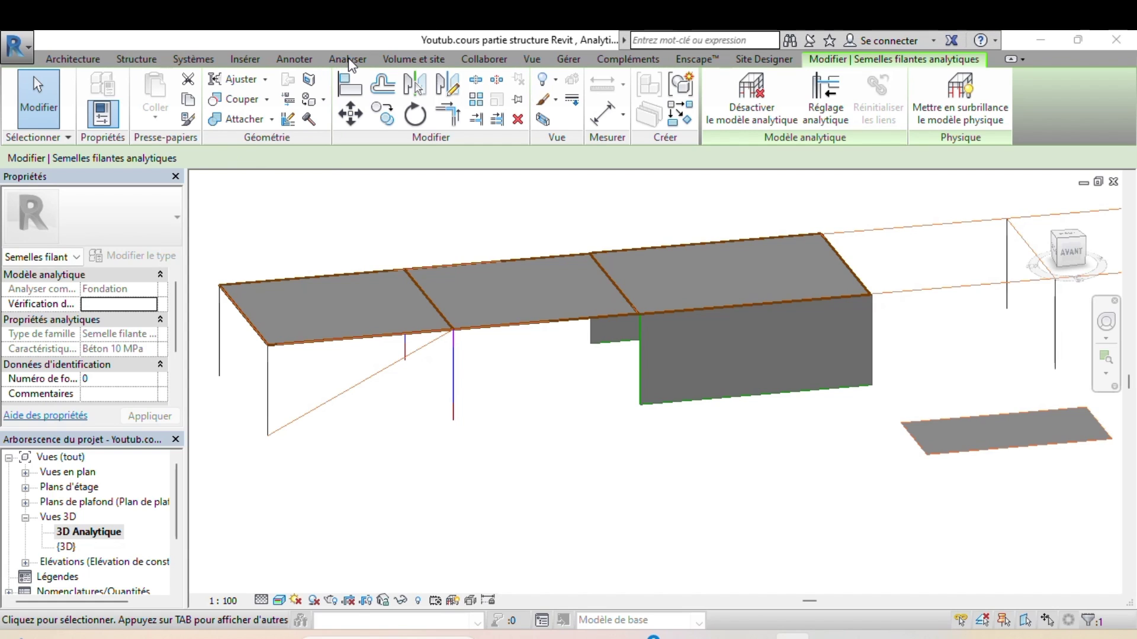
left_click(136, 60)
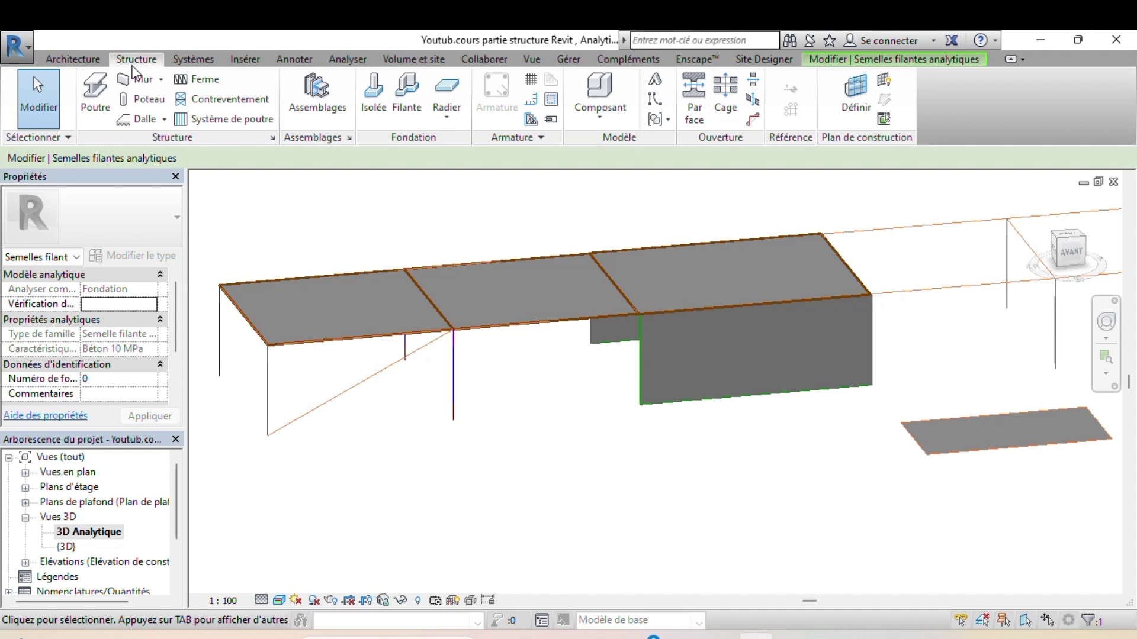
left_click(1077, 39)
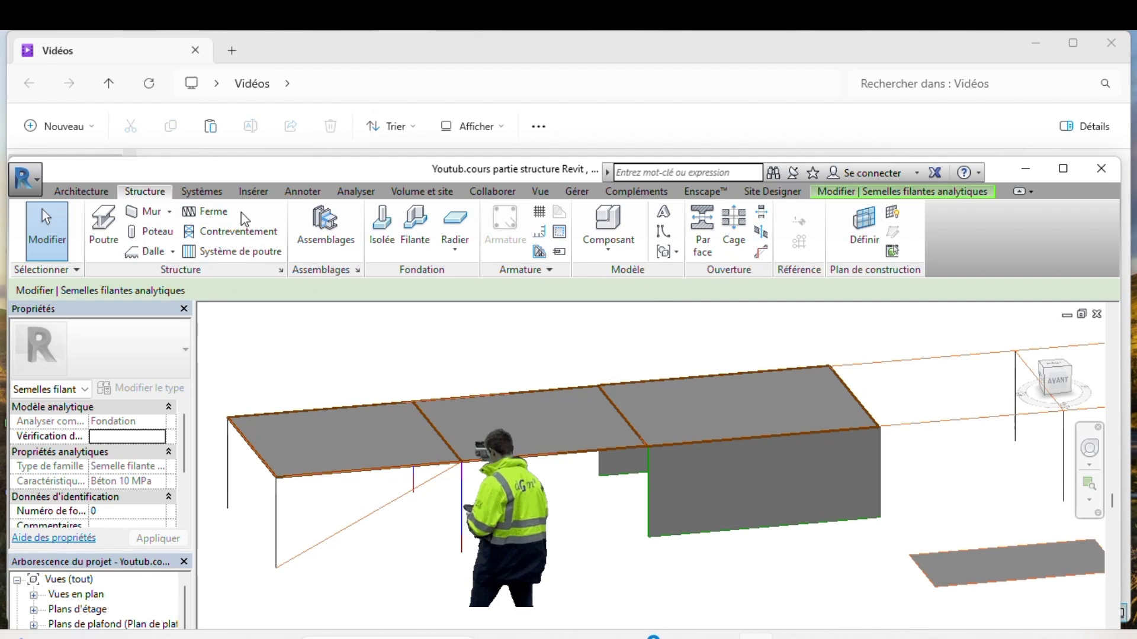
Open the structural settings and look through the support condition, analytical model and load case settings.
left_click(575, 193)
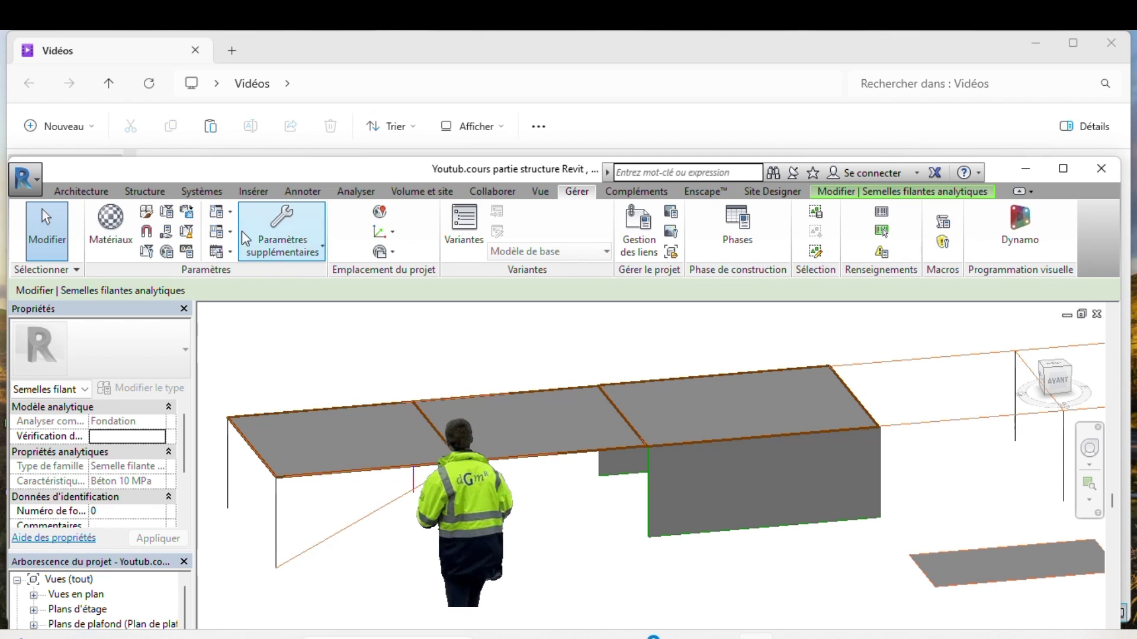
left_click(225, 216)
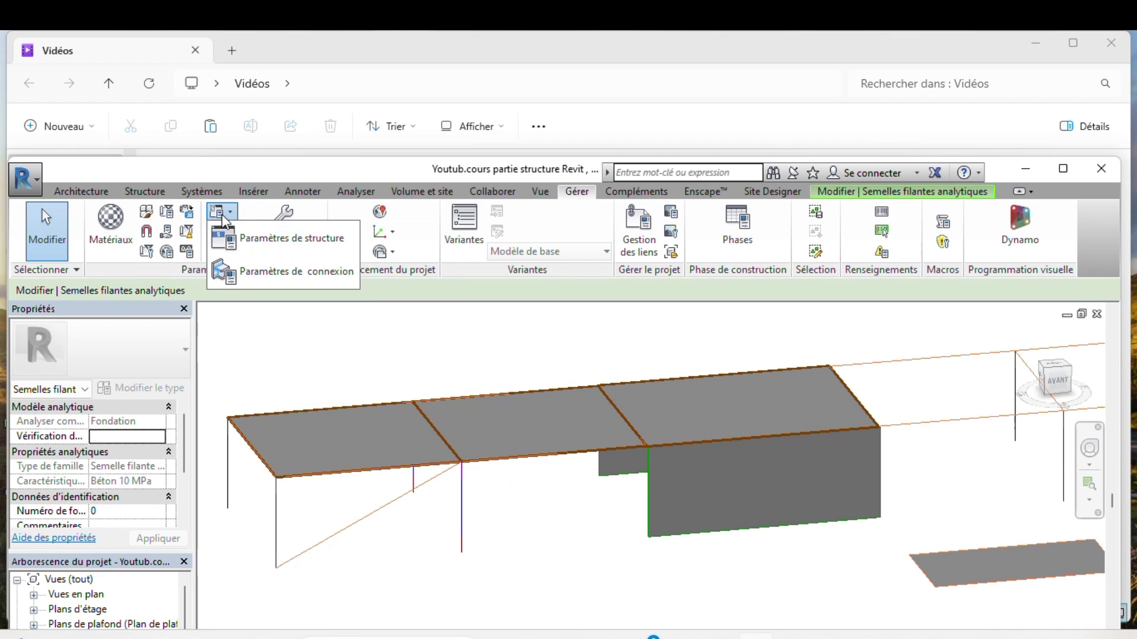
left_click(266, 250)
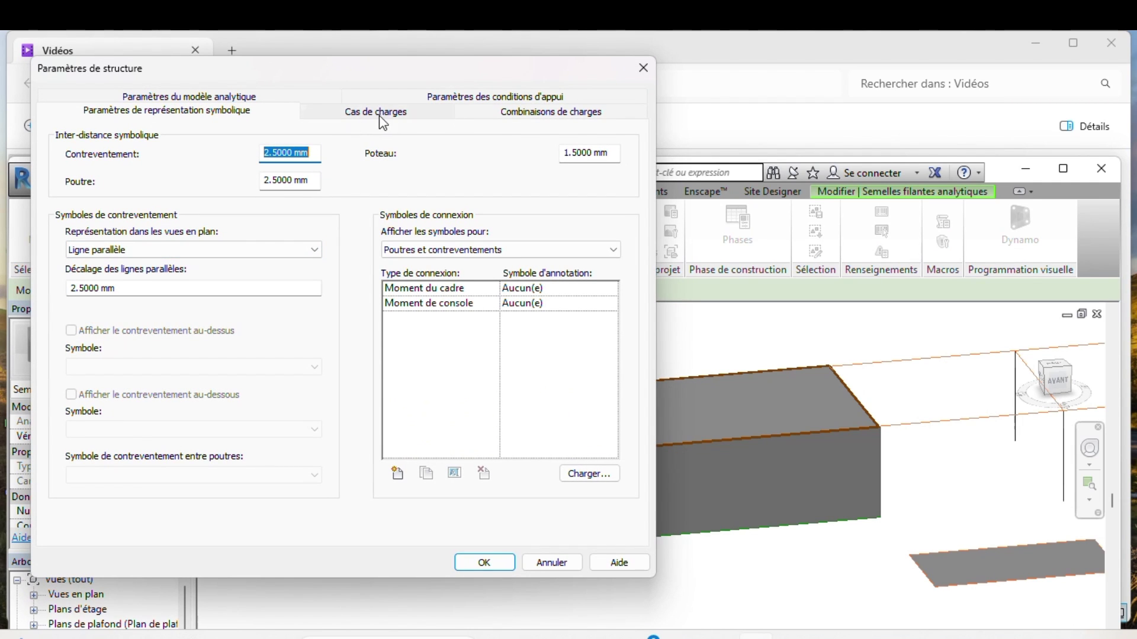
left_click(511, 102)
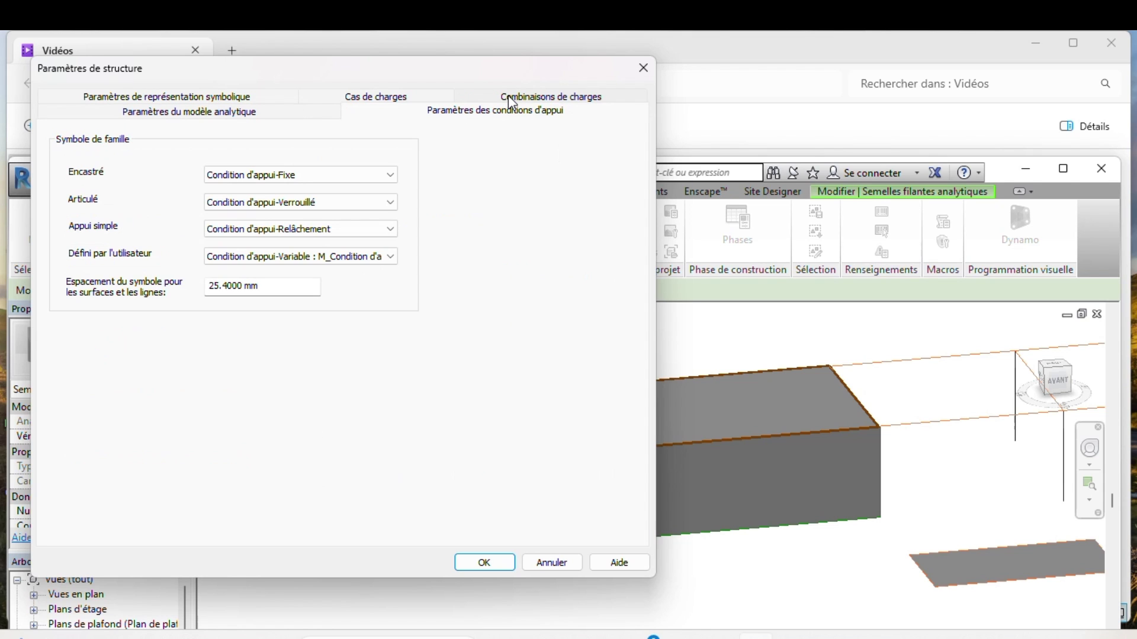
left_click(288, 115)
left_click(380, 95)
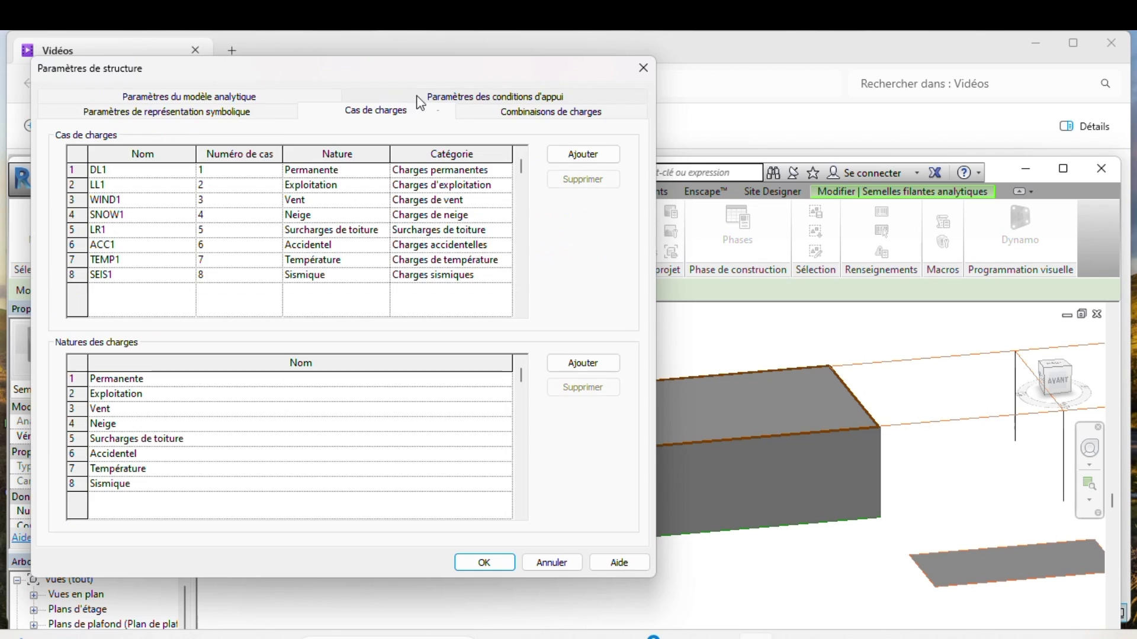
Inspect the family symbols available for the Encastré support condition, and leave the structural settings without changing anything.
left_click(497, 100)
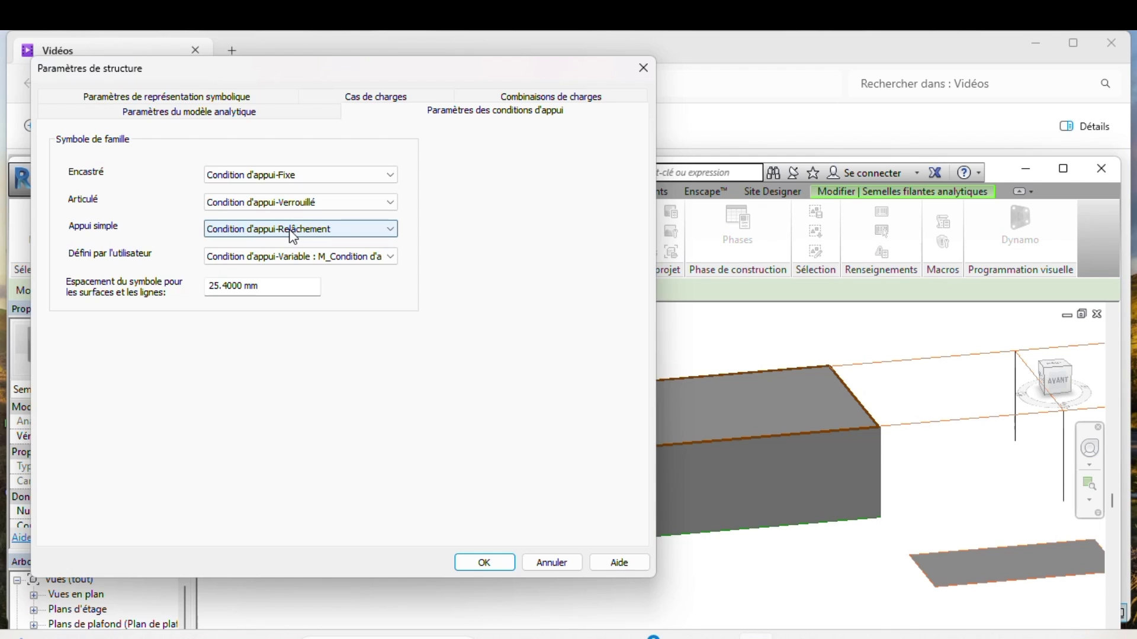
left_click(380, 177)
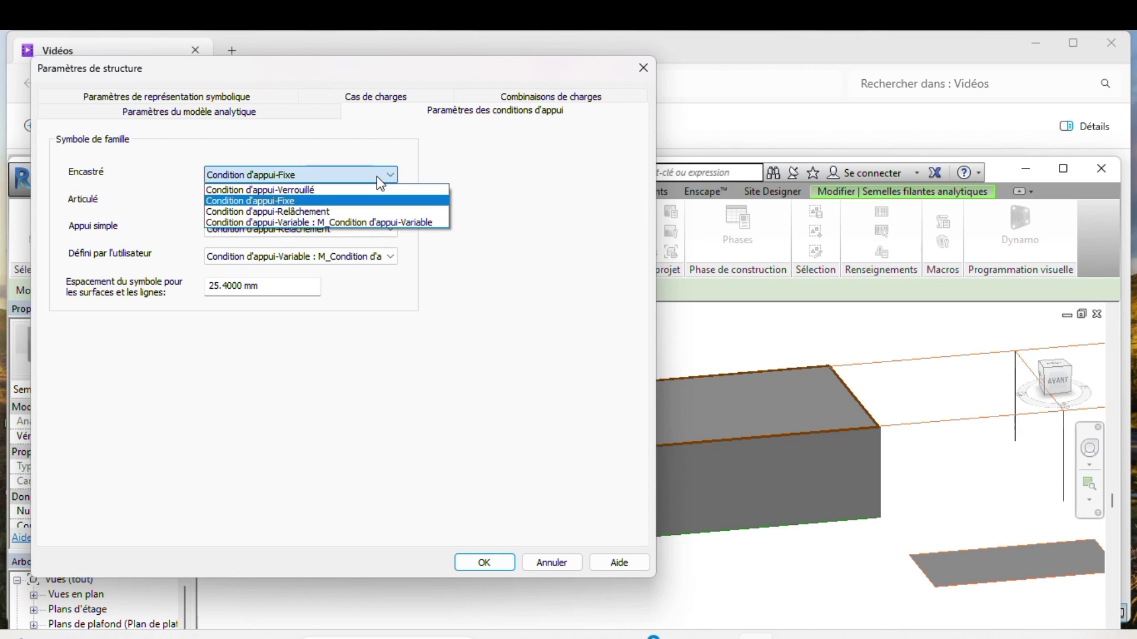
left_click(377, 177)
left_click(376, 177)
left_click(376, 177)
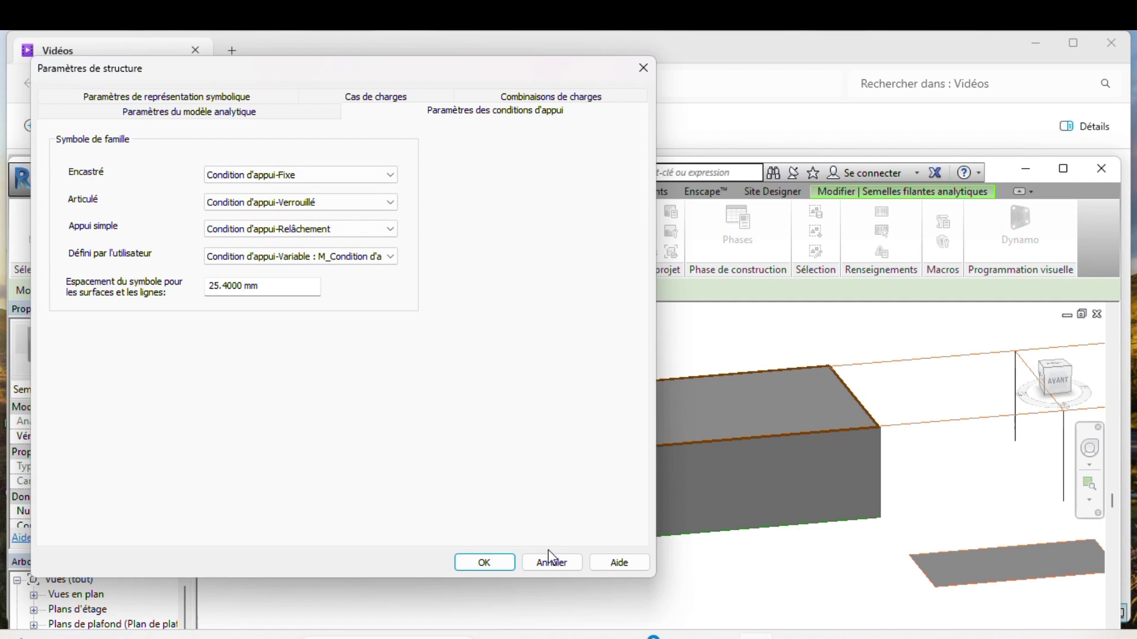
left_click(555, 564)
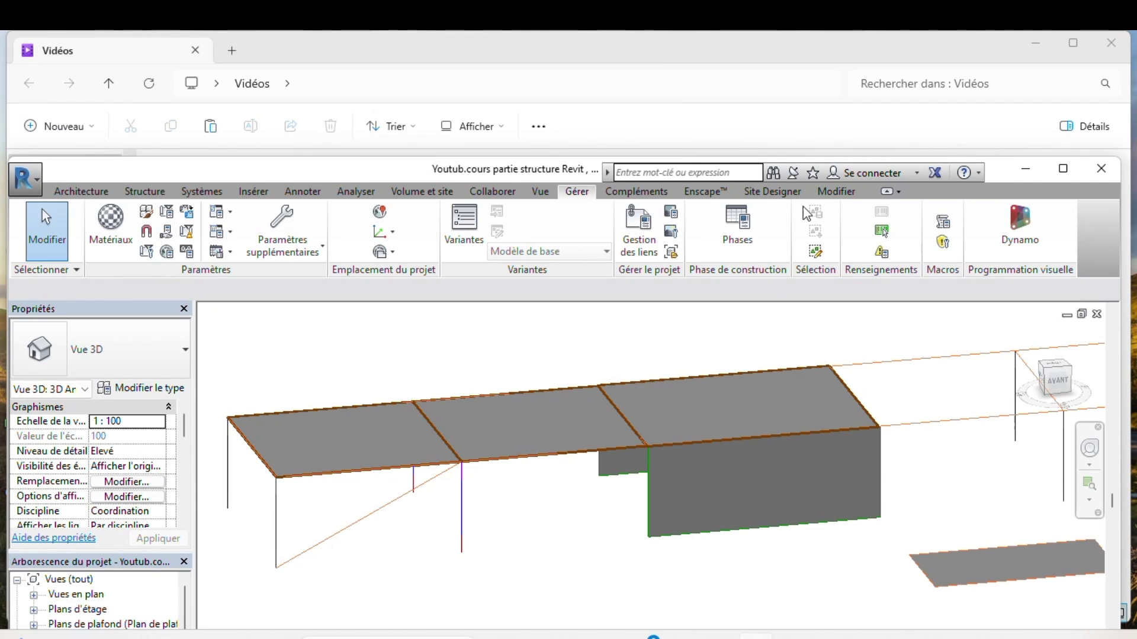
Start loading a family and browse to the Conditions d'appui folder of the France library.
left_click(264, 198)
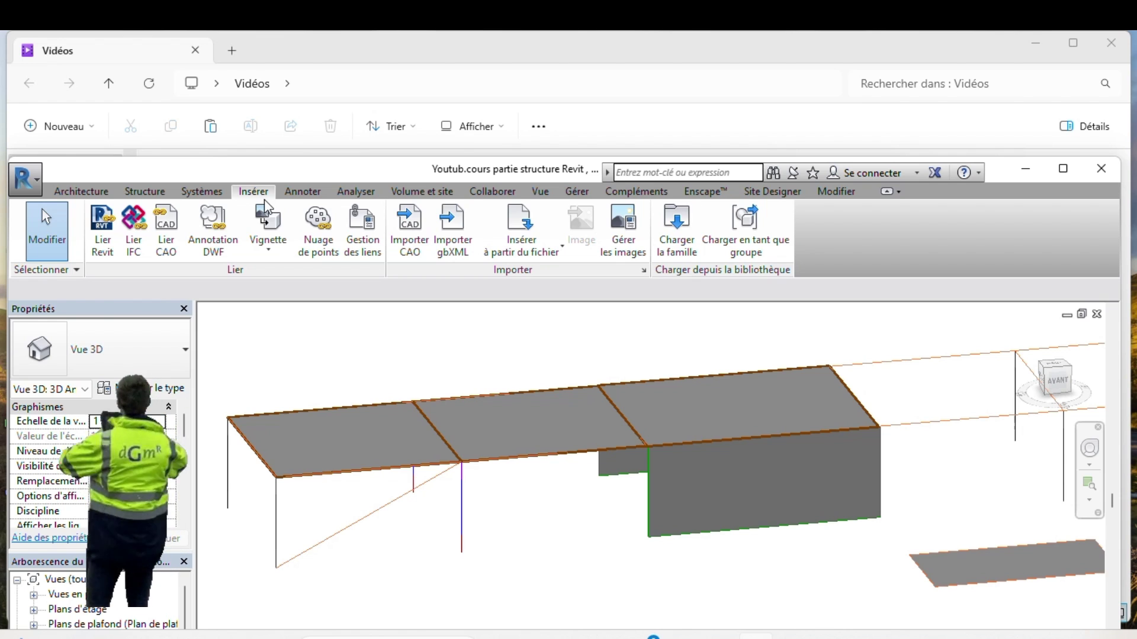
left_click(677, 231)
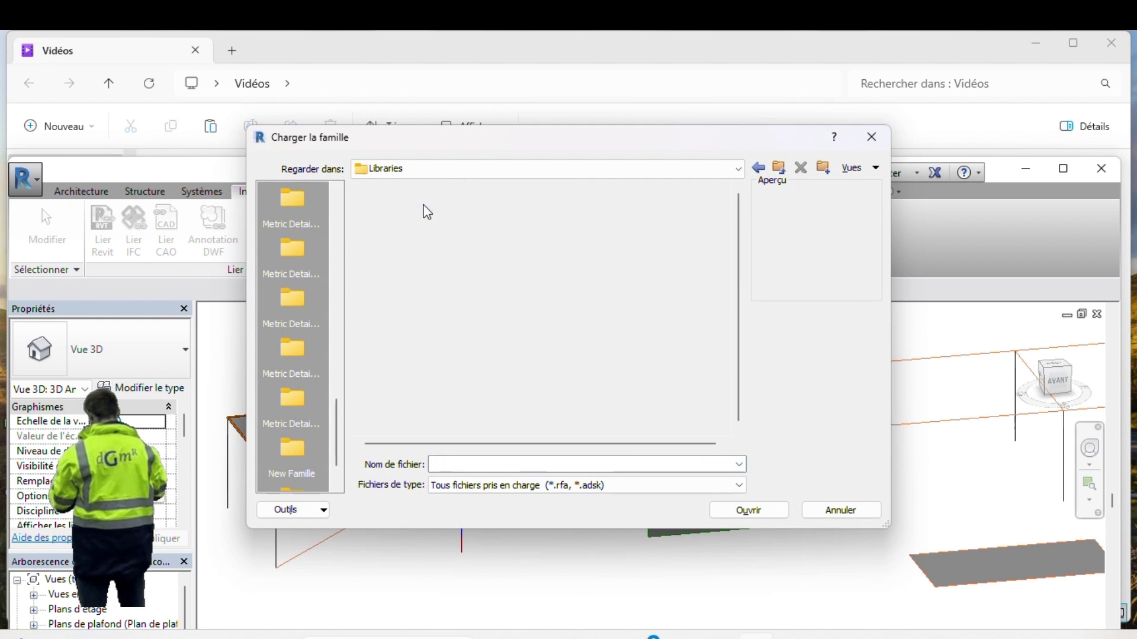
double_click(431, 209)
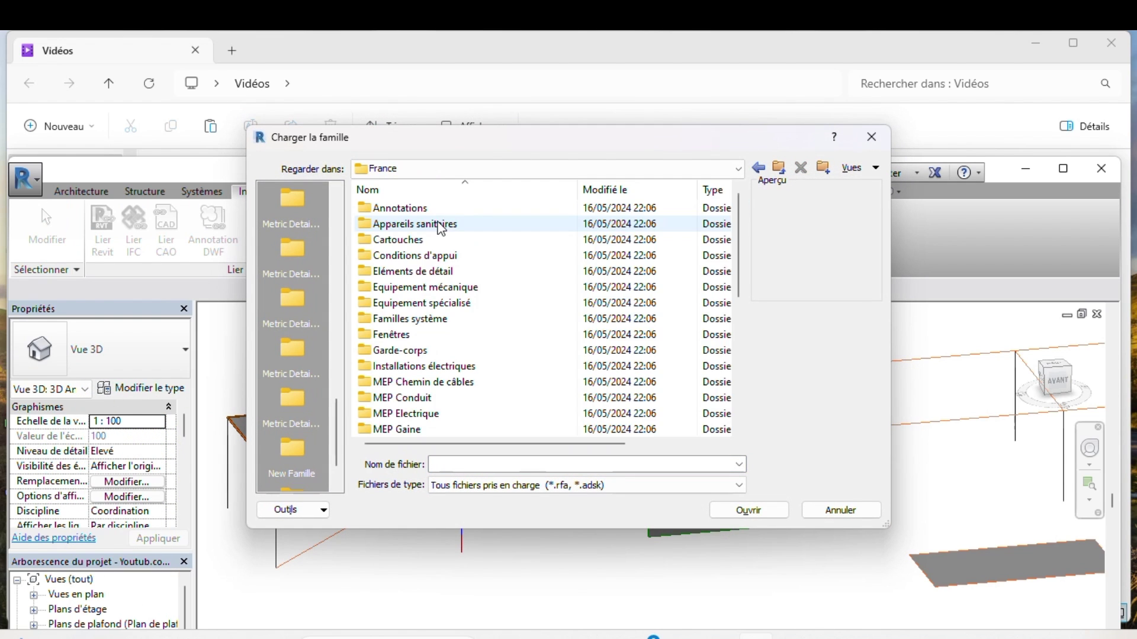
double_click(456, 255)
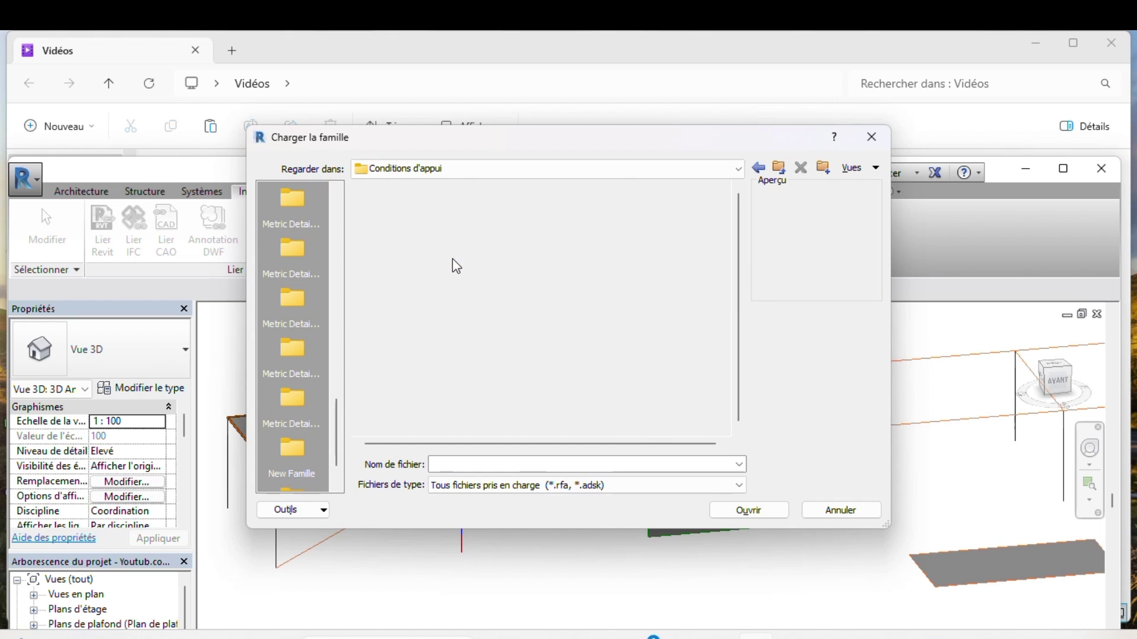
Preview the Fixe, Relâchement, Variable and Verrouillé support condition families, select all four, and close the dialog without loading them.
left_click(455, 209)
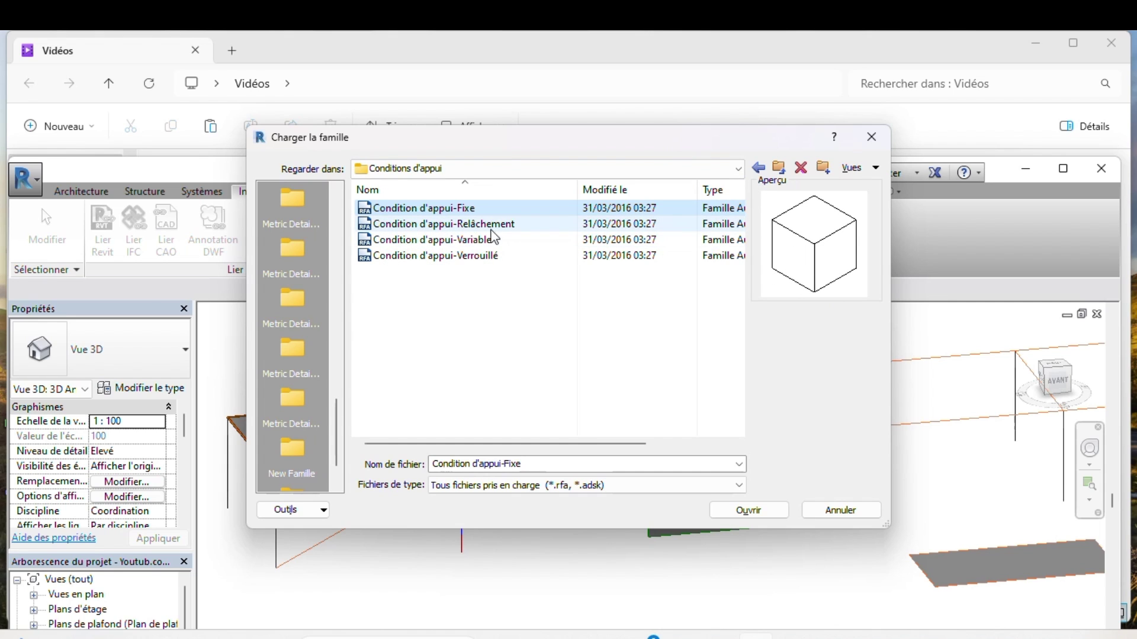
left_click(452, 226)
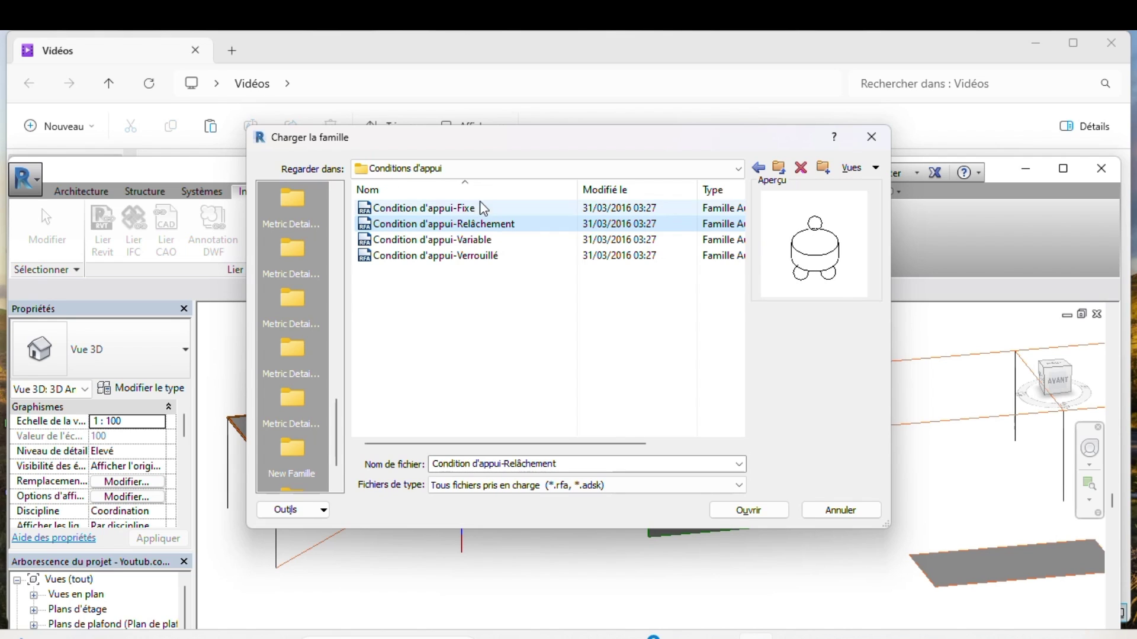
left_click(430, 246)
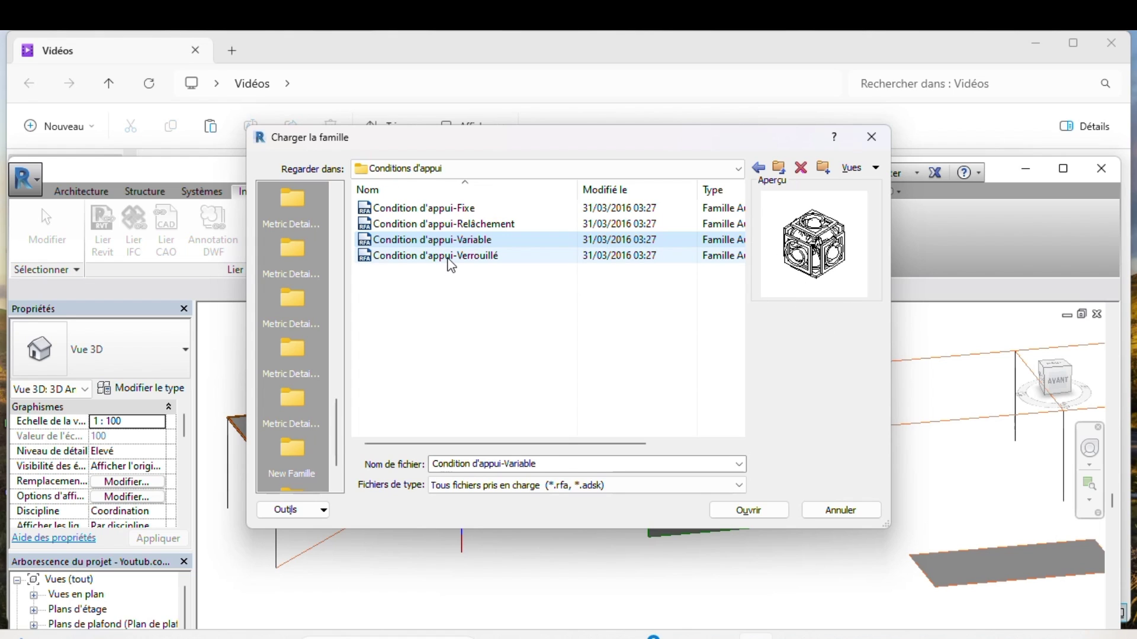
left_click(448, 260)
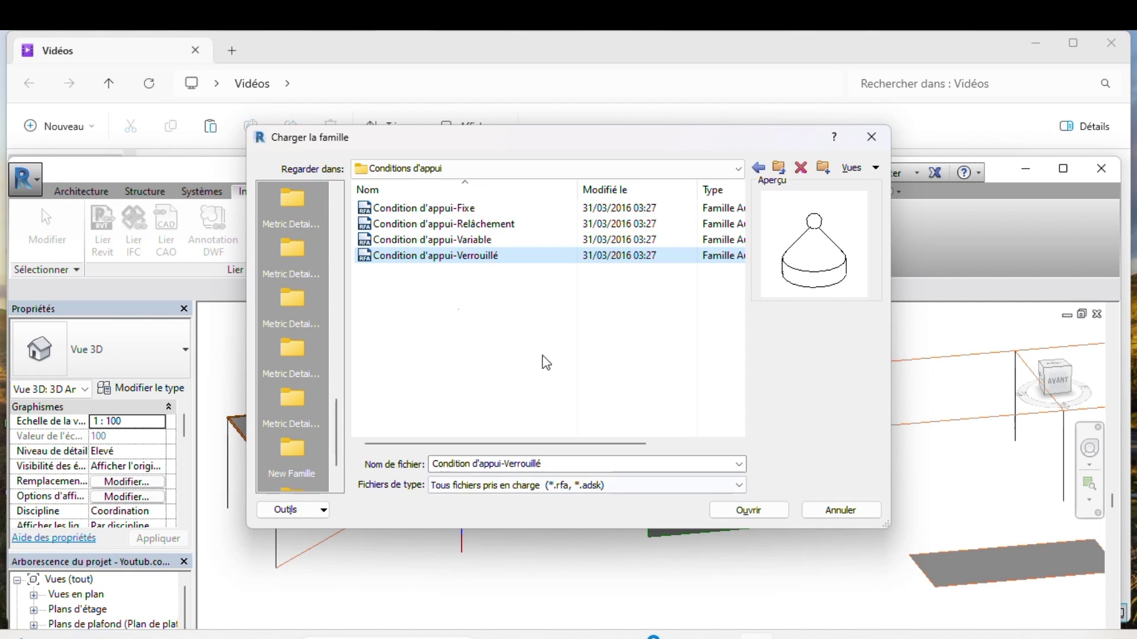
left_click_drag(453, 354, 396, 201)
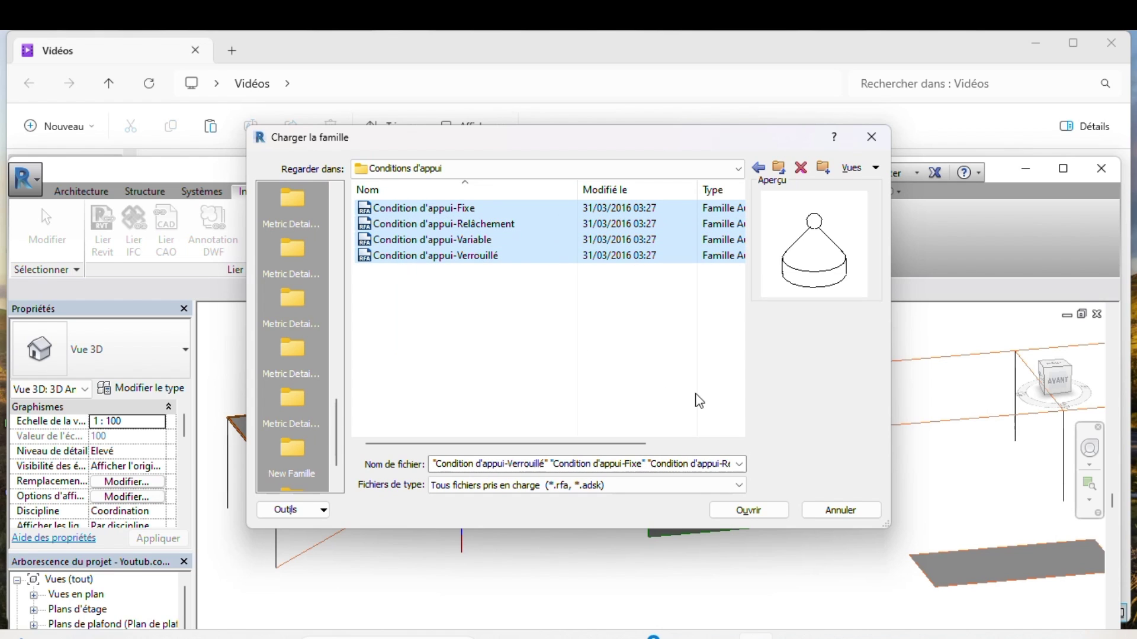
left_click(869, 147)
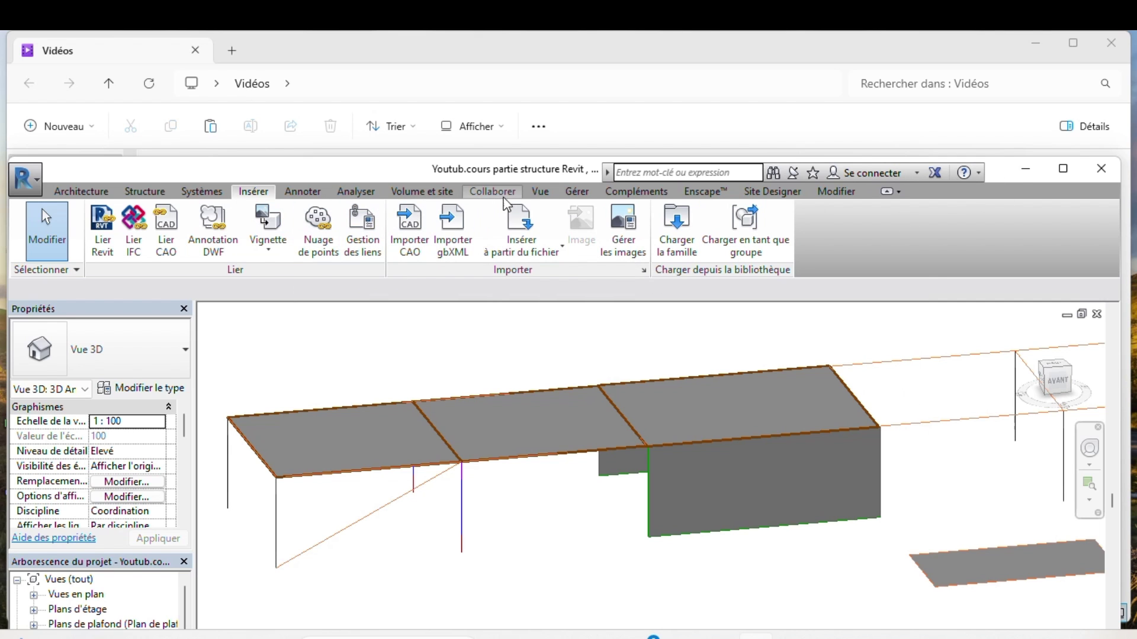
Review the family symbols assigned to the support conditions in the structural settings, and cancel out of the settings.
left_click(578, 196)
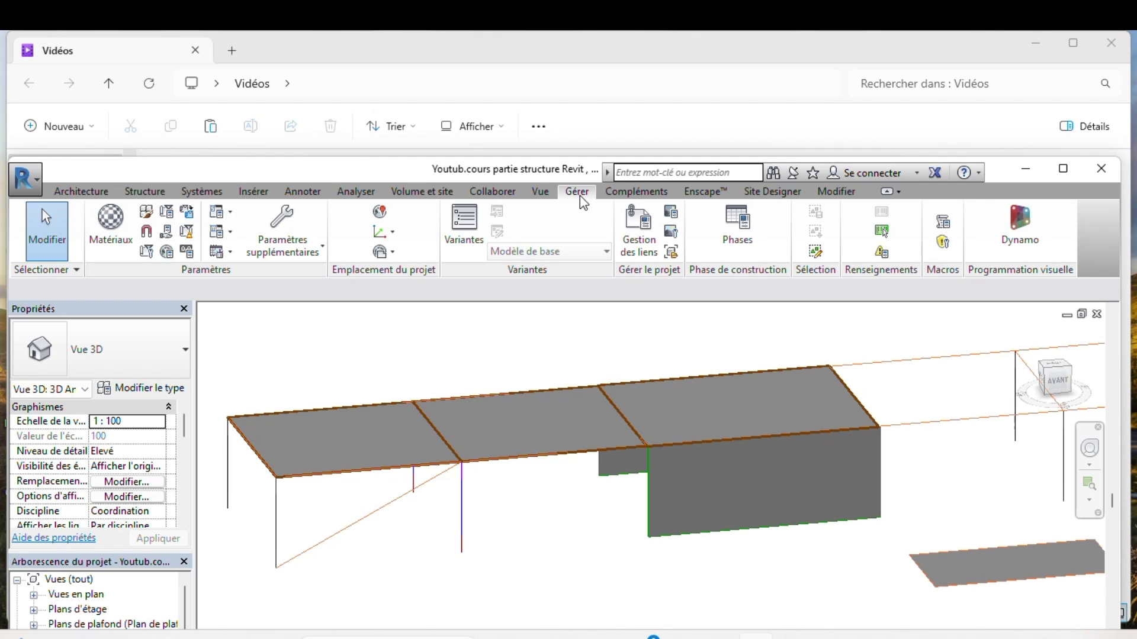
left_click(231, 218)
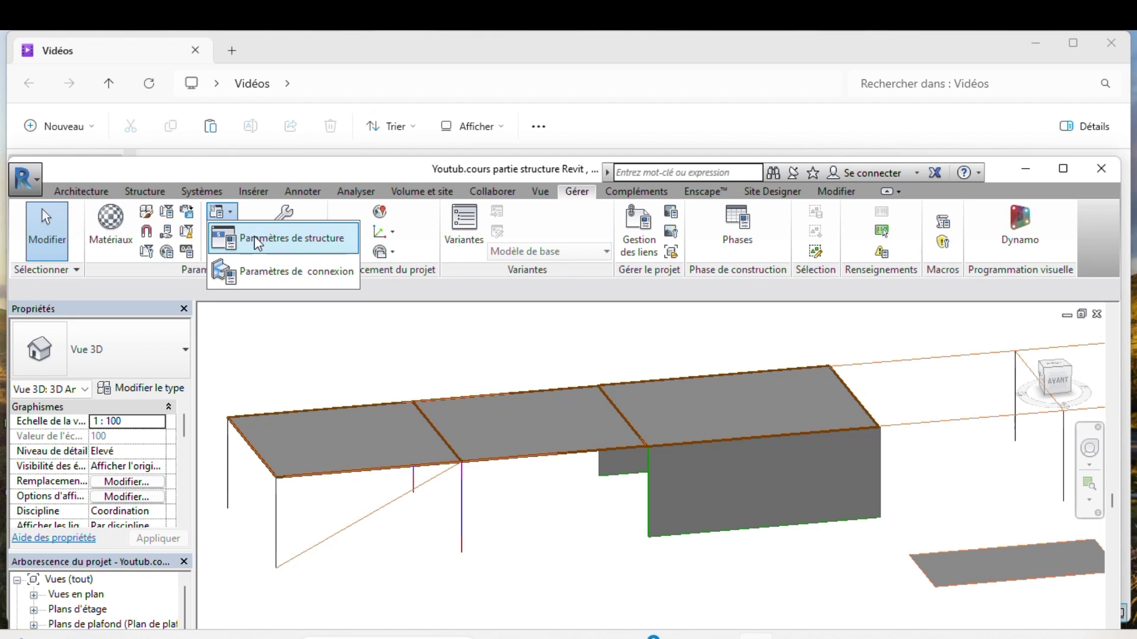
left_click(266, 253)
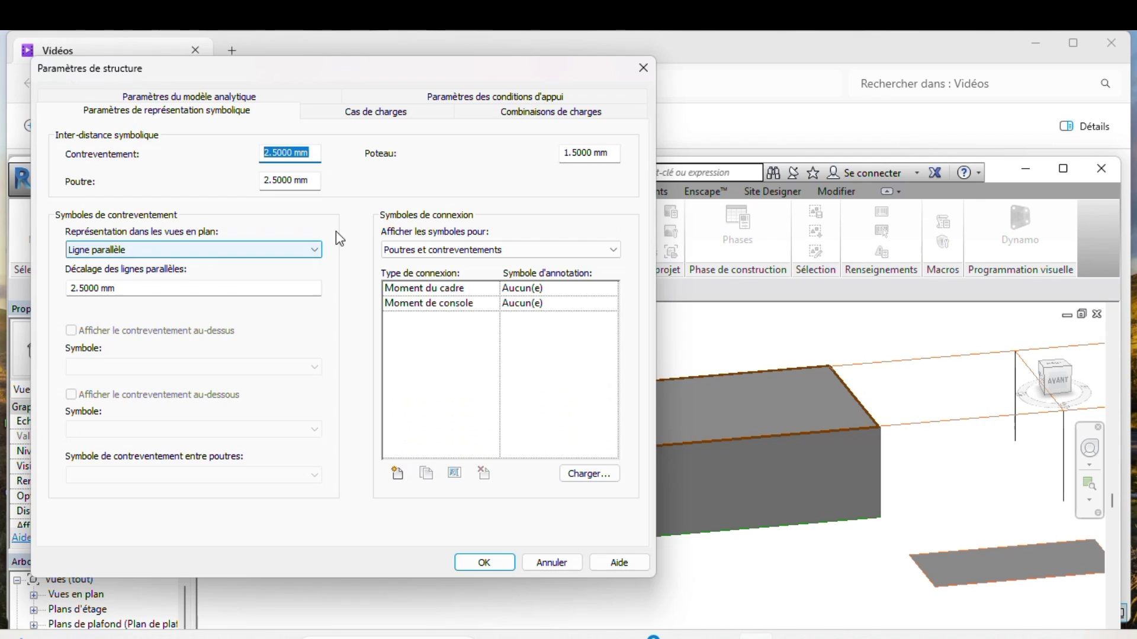
left_click(480, 102)
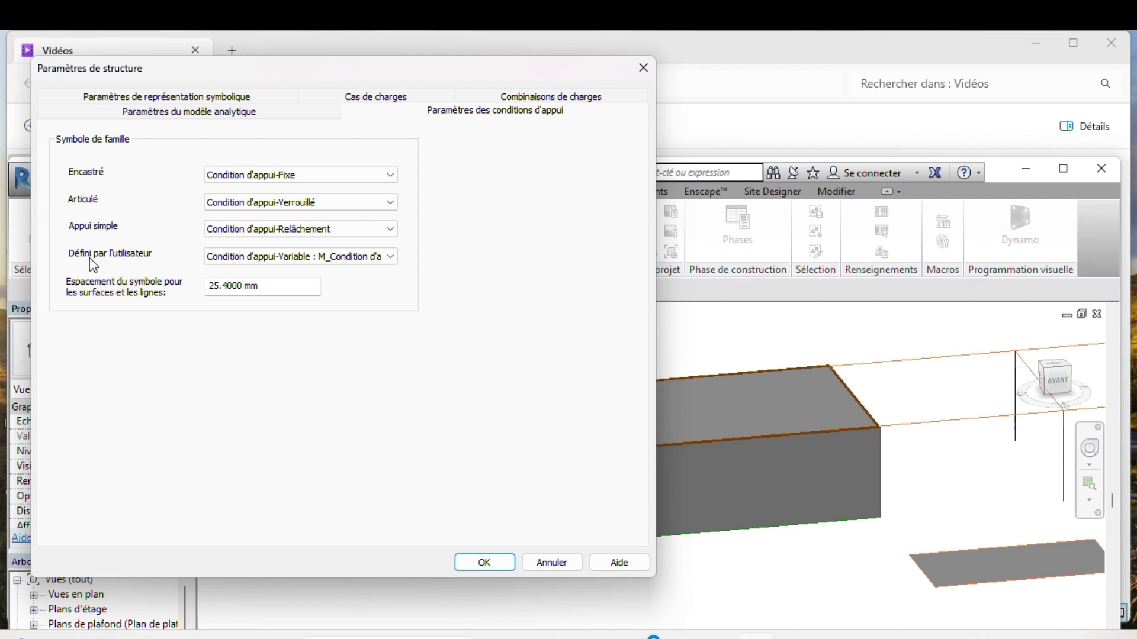
left_click(567, 565)
Maximize the Revit window and open the support condition parameters in the structural settings.
left_click(1064, 170)
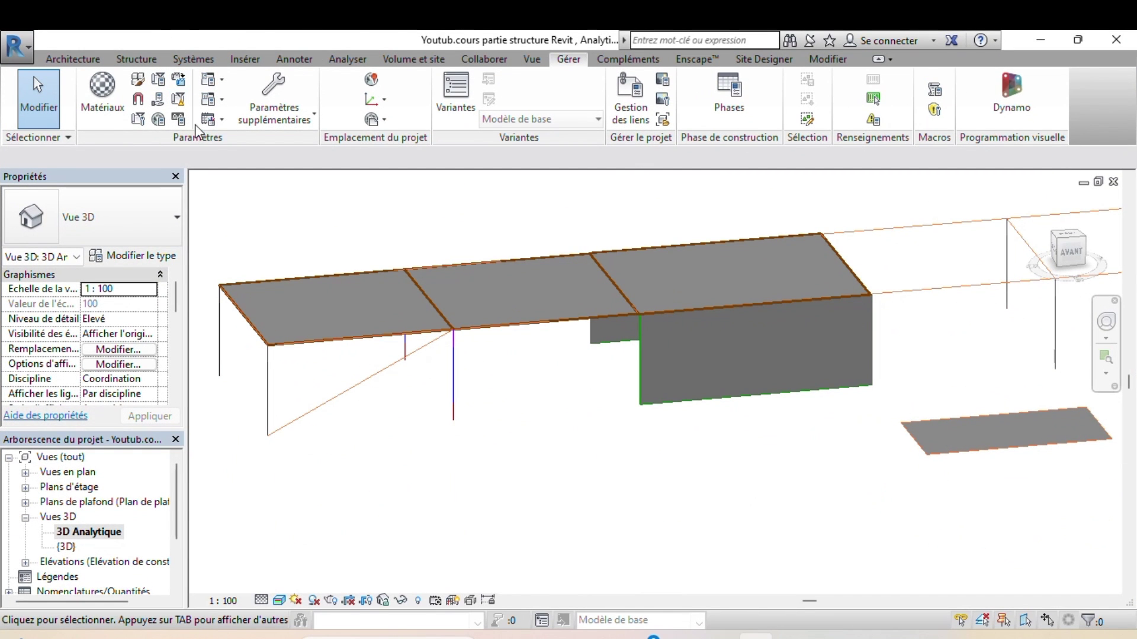
left_click(136, 58)
left_click(271, 140)
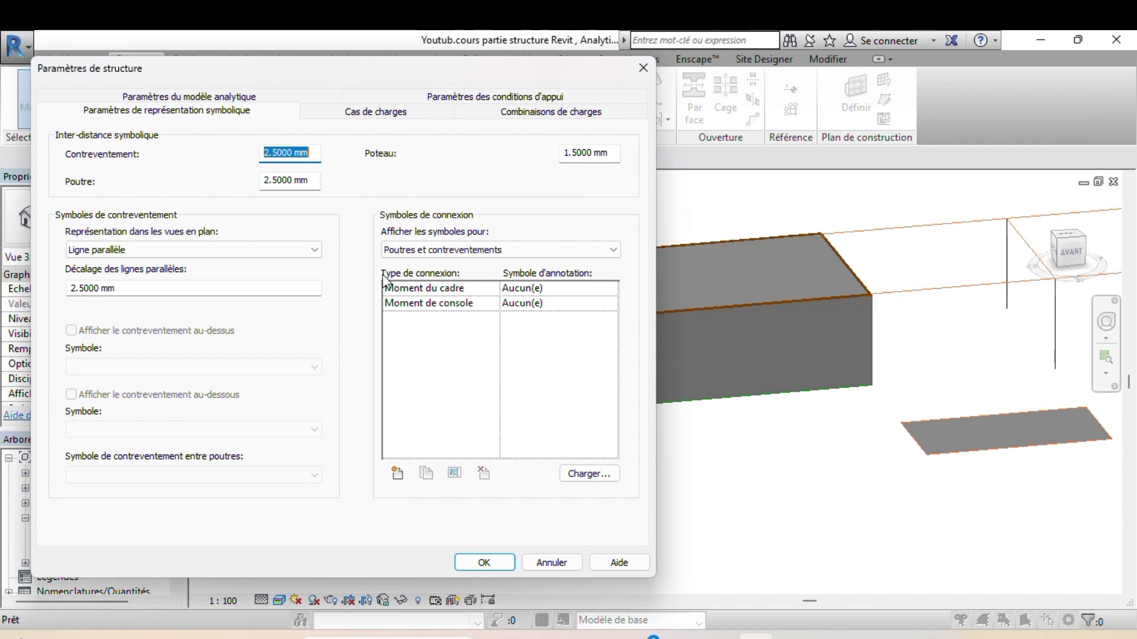
left_click(483, 102)
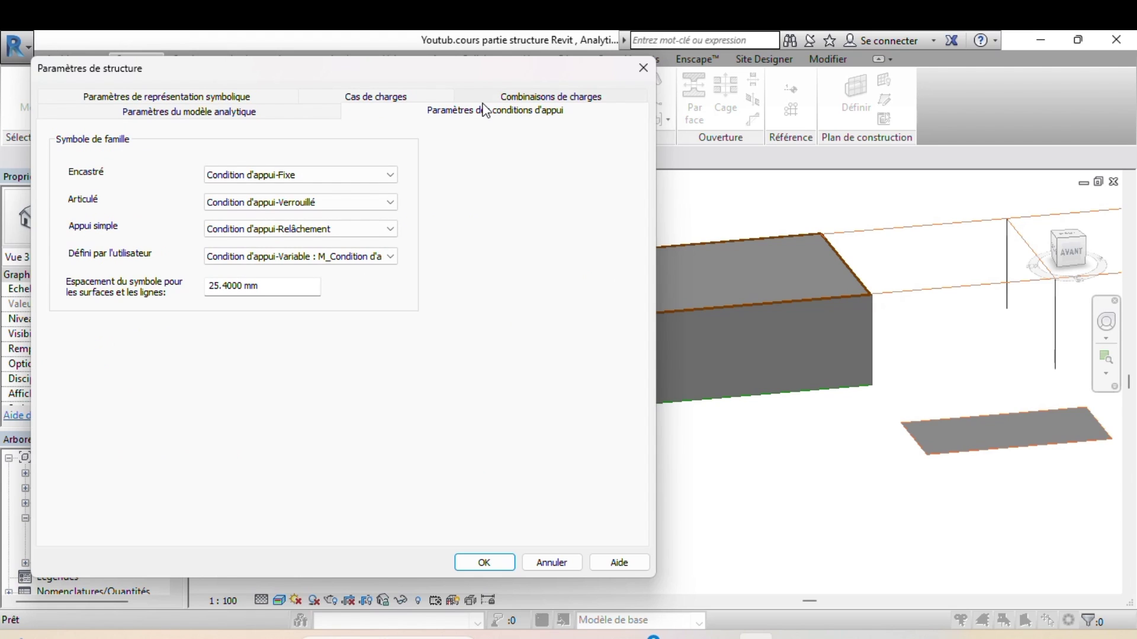
Review the family symbol choices for Encastré, Articulé and Appui simple, keep the assigned symbols, and accept the structural settings.
left_click(312, 178)
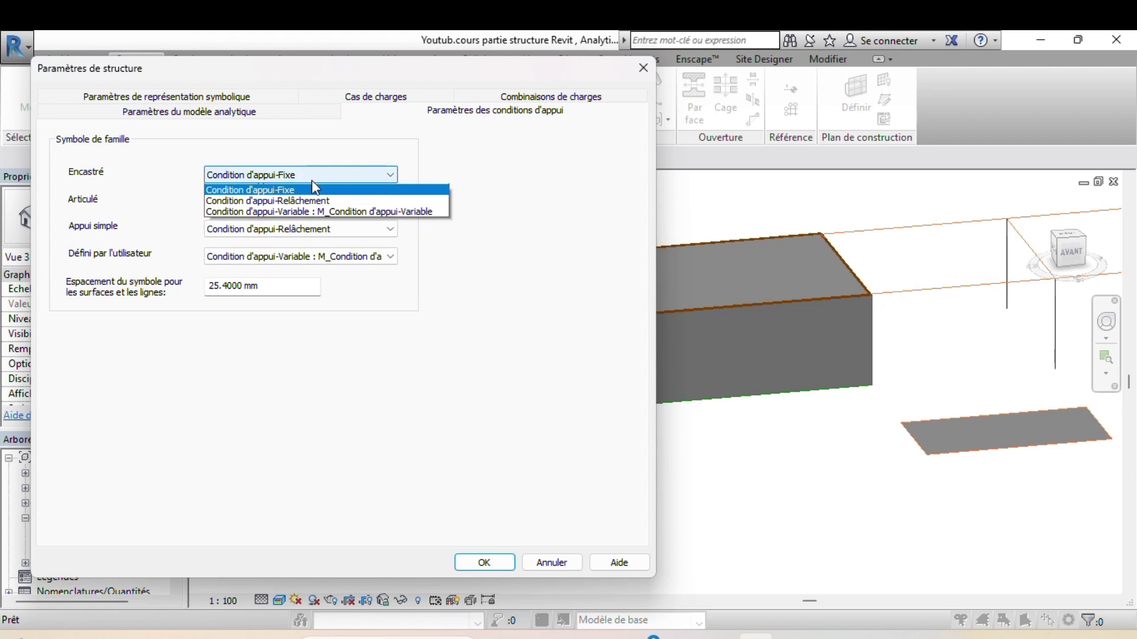
left_click(313, 186)
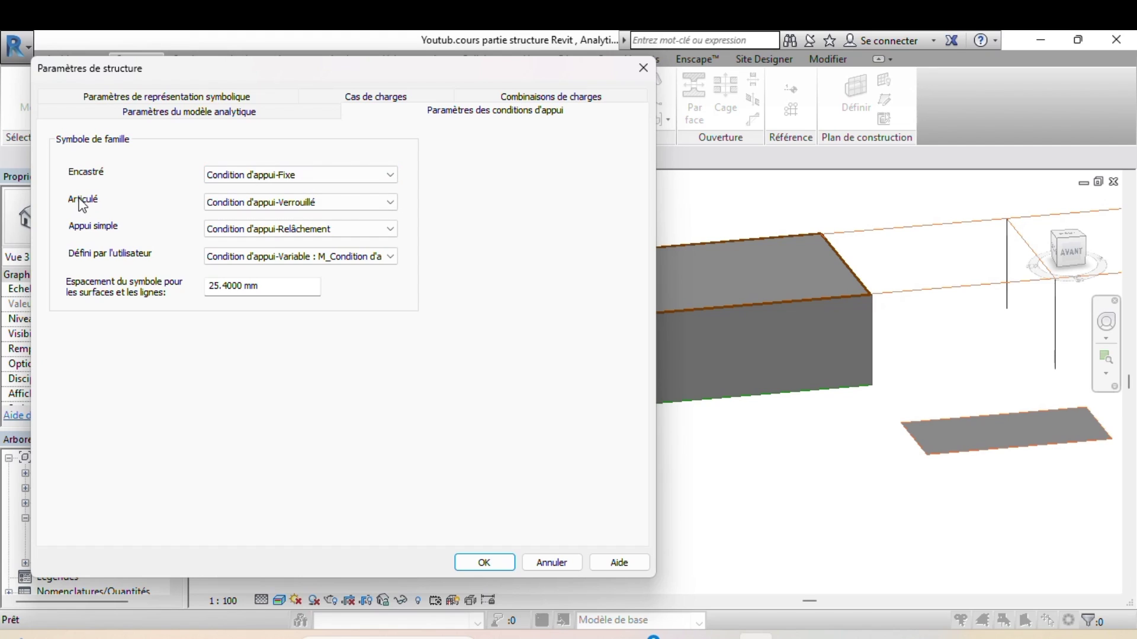
left_click(265, 207)
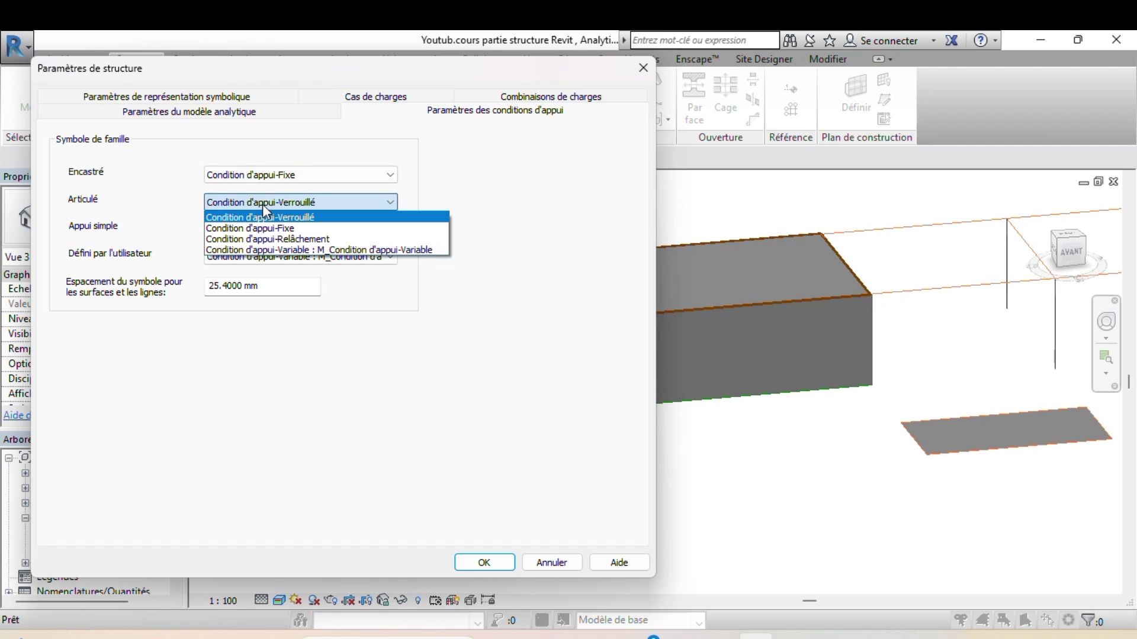
left_click(262, 206)
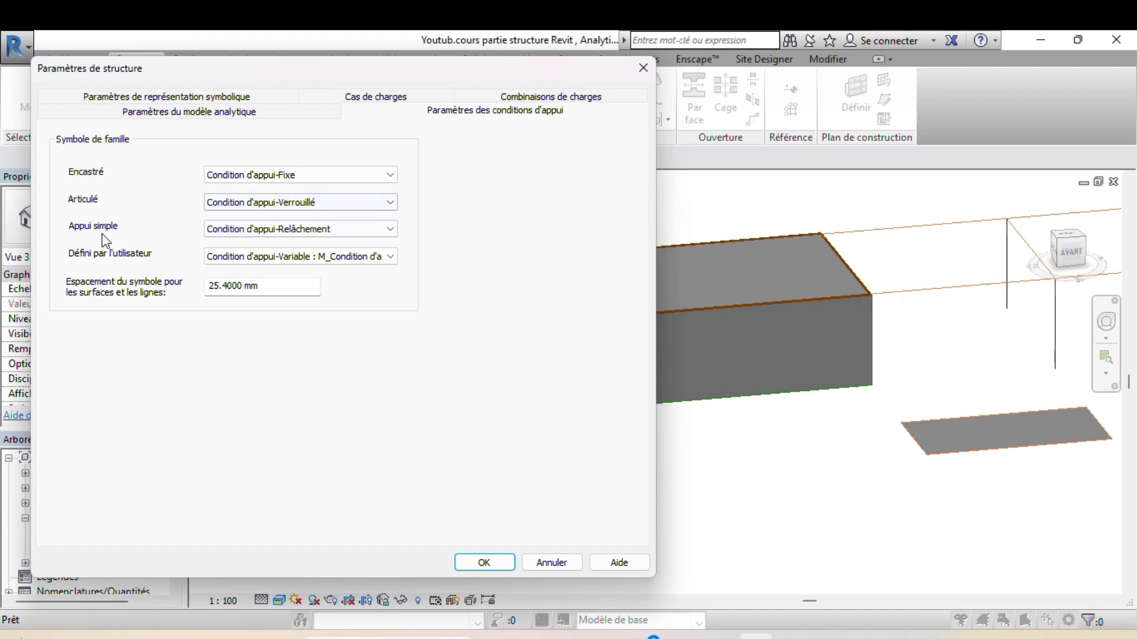
left_click(269, 234)
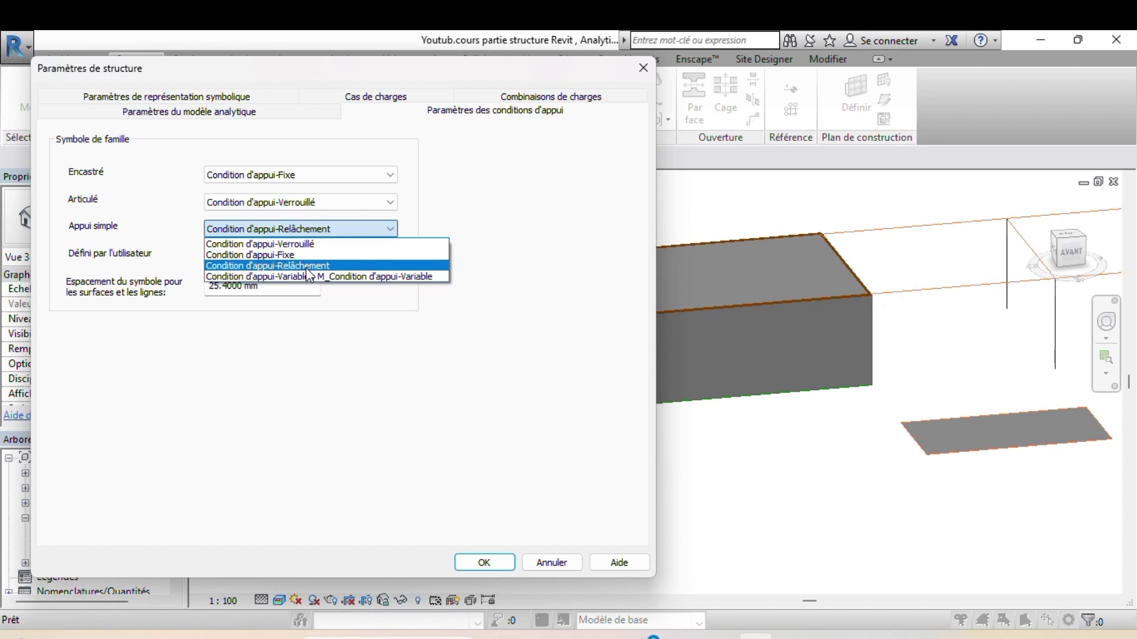
left_click(272, 265)
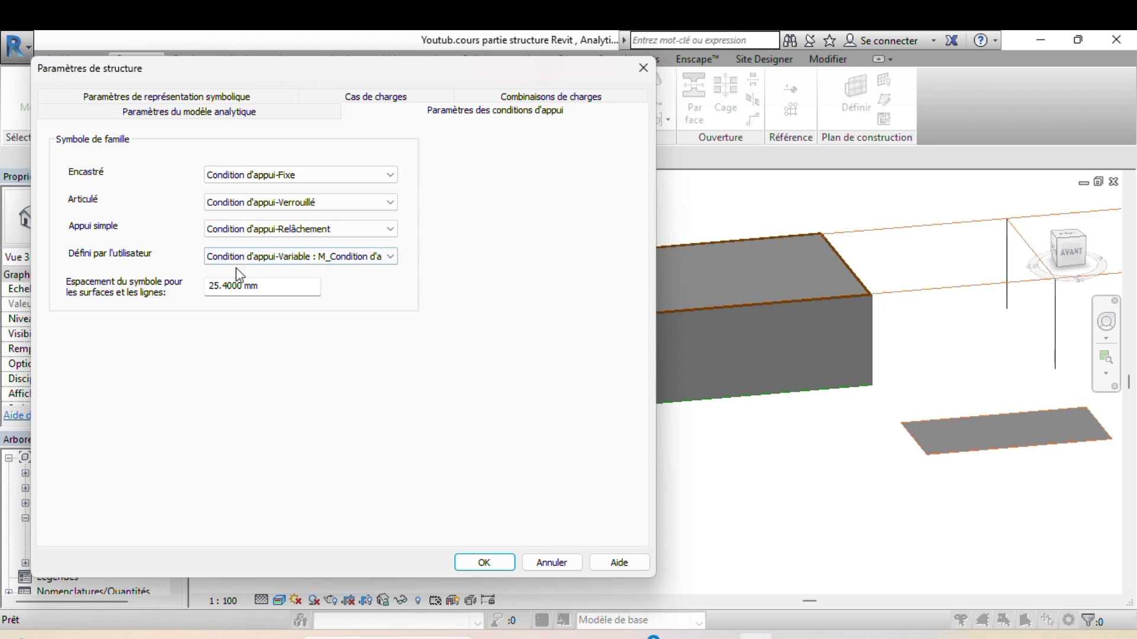
left_click(484, 563)
Start placing support conditions on the analytical model with the Point type.
middle_click_drag(444, 487, 530, 482)
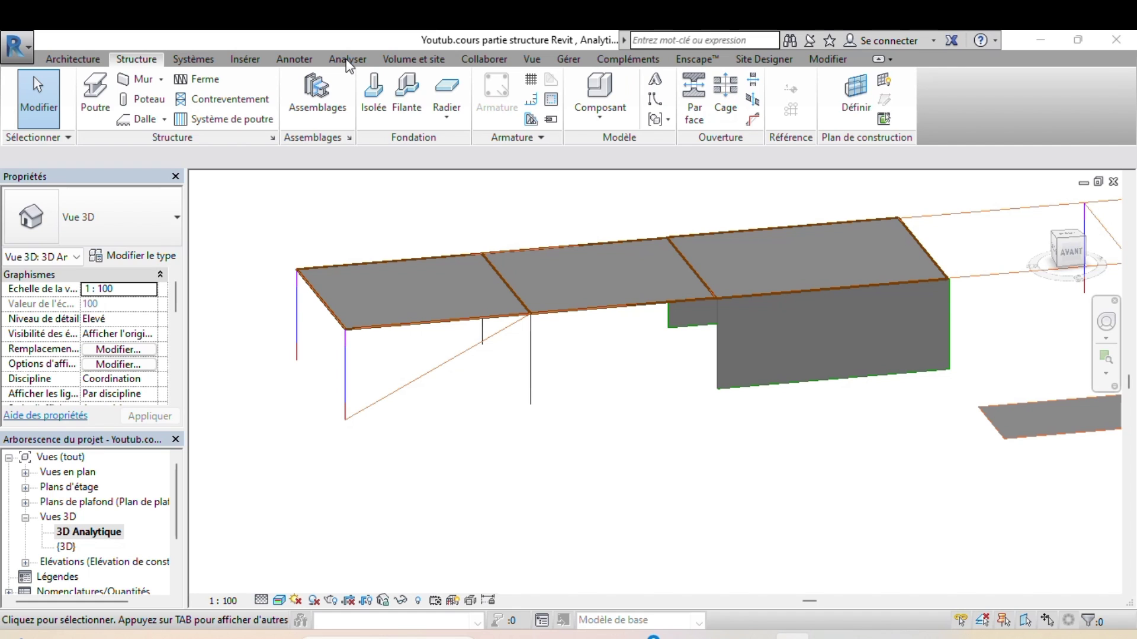
left_click(1078, 40)
left_click(356, 191)
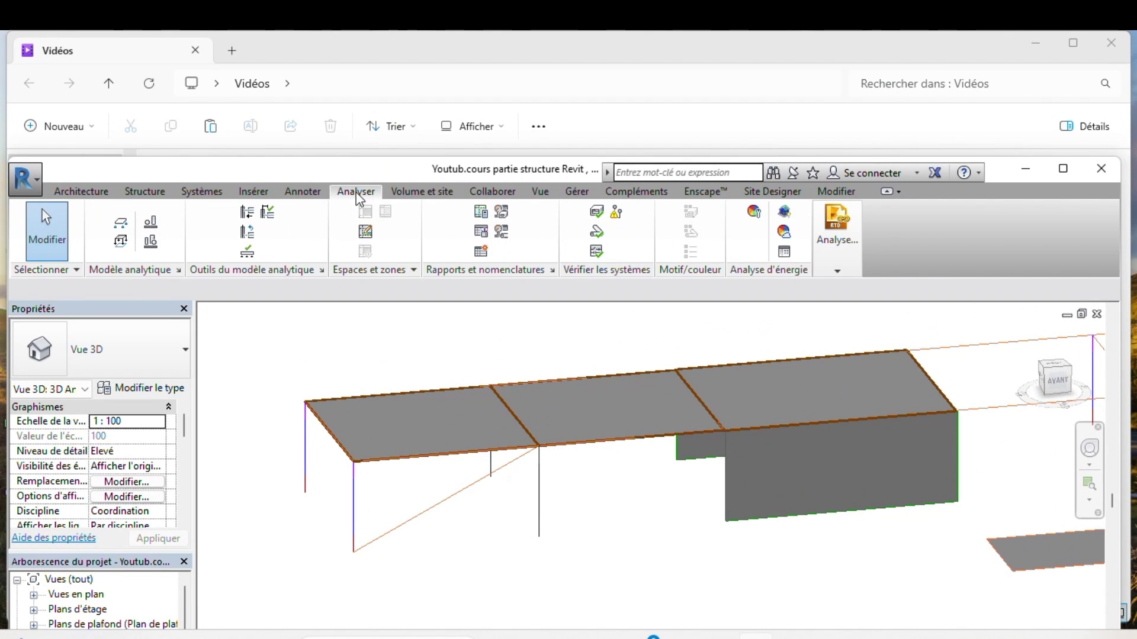
left_click(1063, 169)
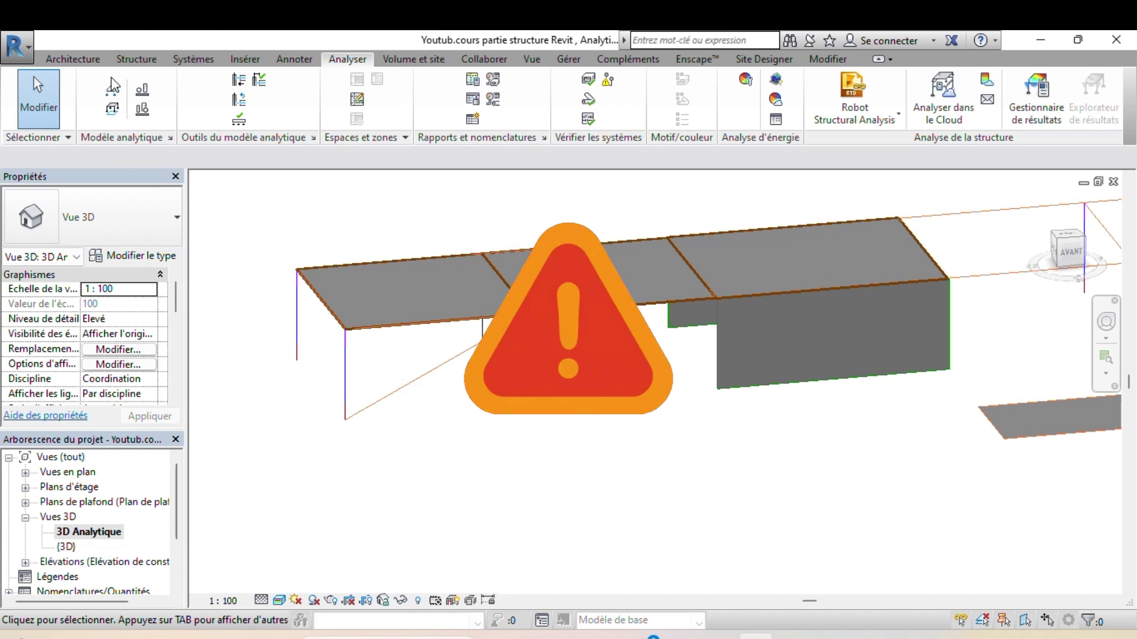
left_click(114, 97)
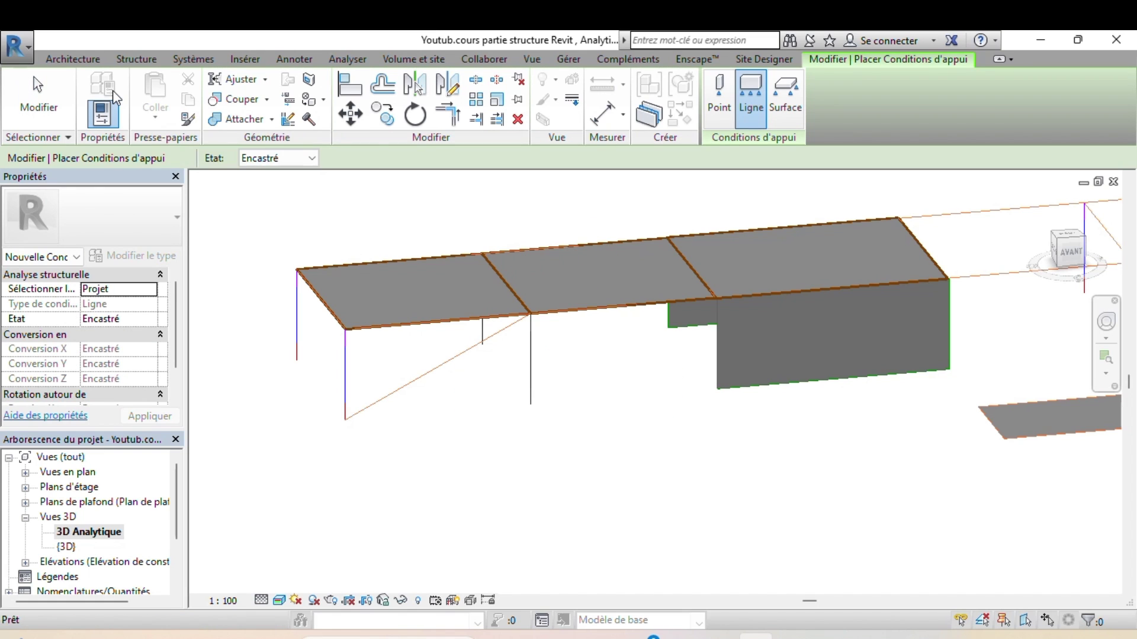
left_click(729, 111)
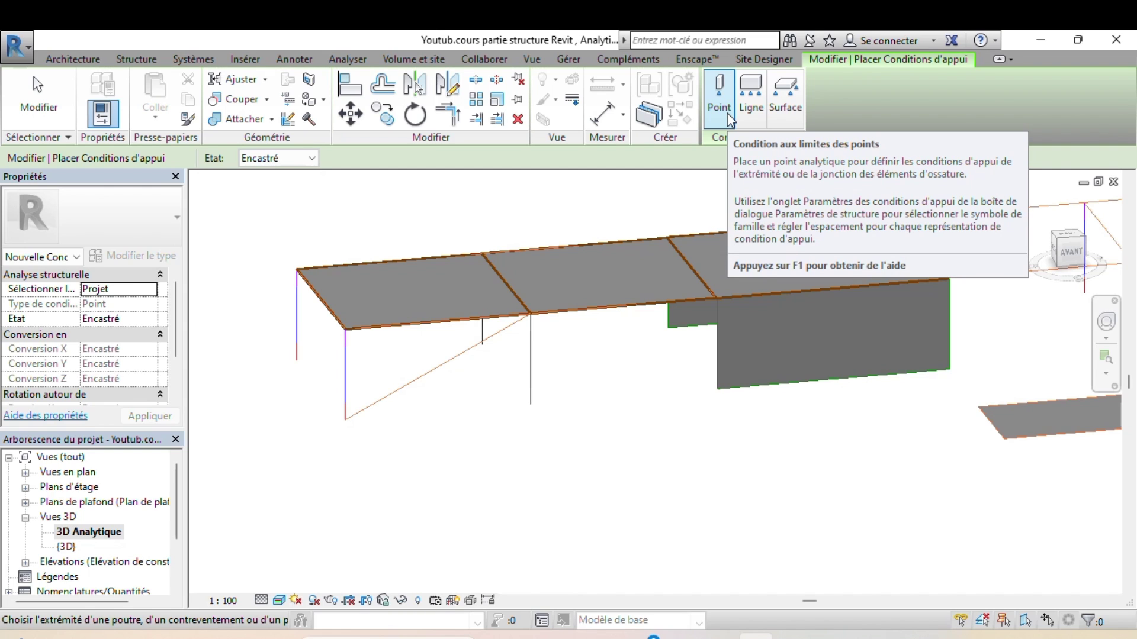
left_click(721, 88)
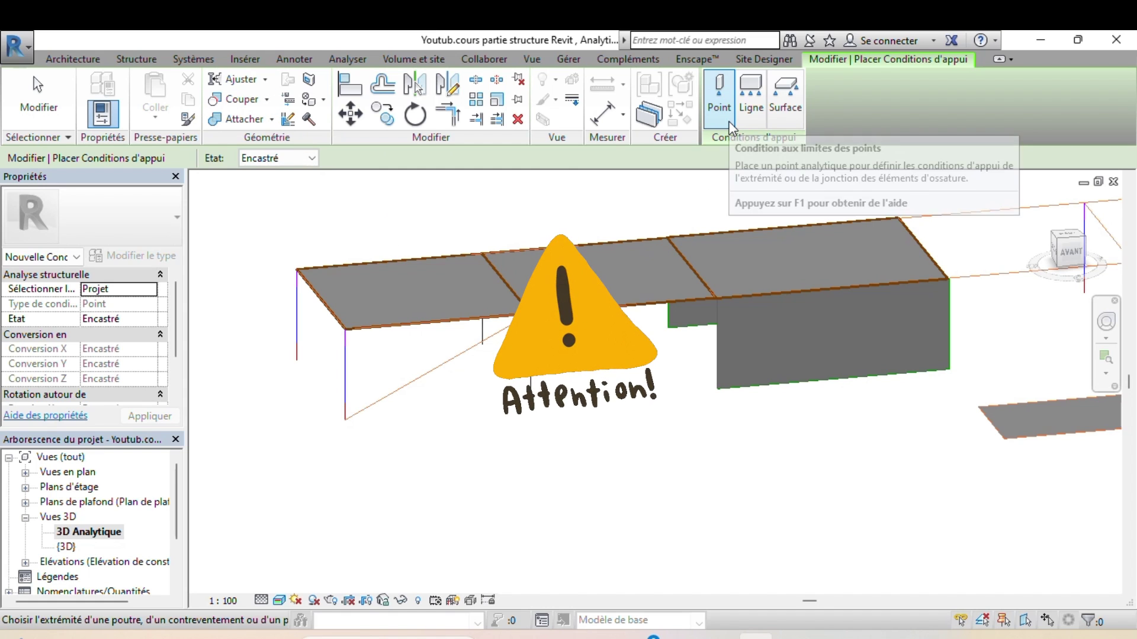
Check the {3D} view, return to 3D Analytique, and place Encastré point supports at the bases of the two end columns.
double_click(67, 546)
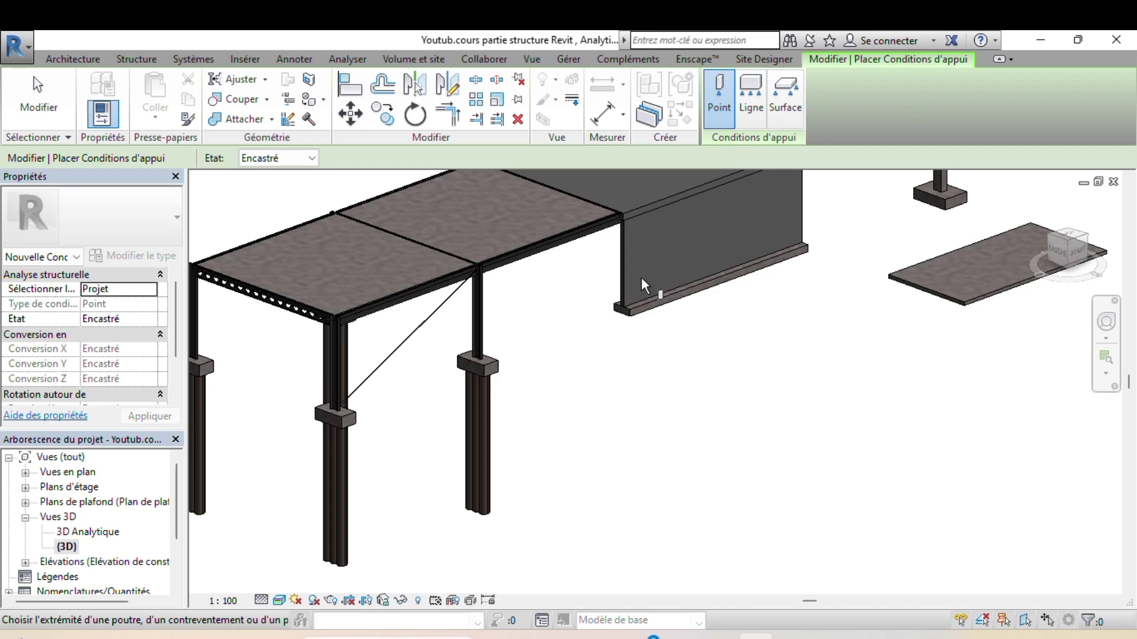
double_click(94, 533)
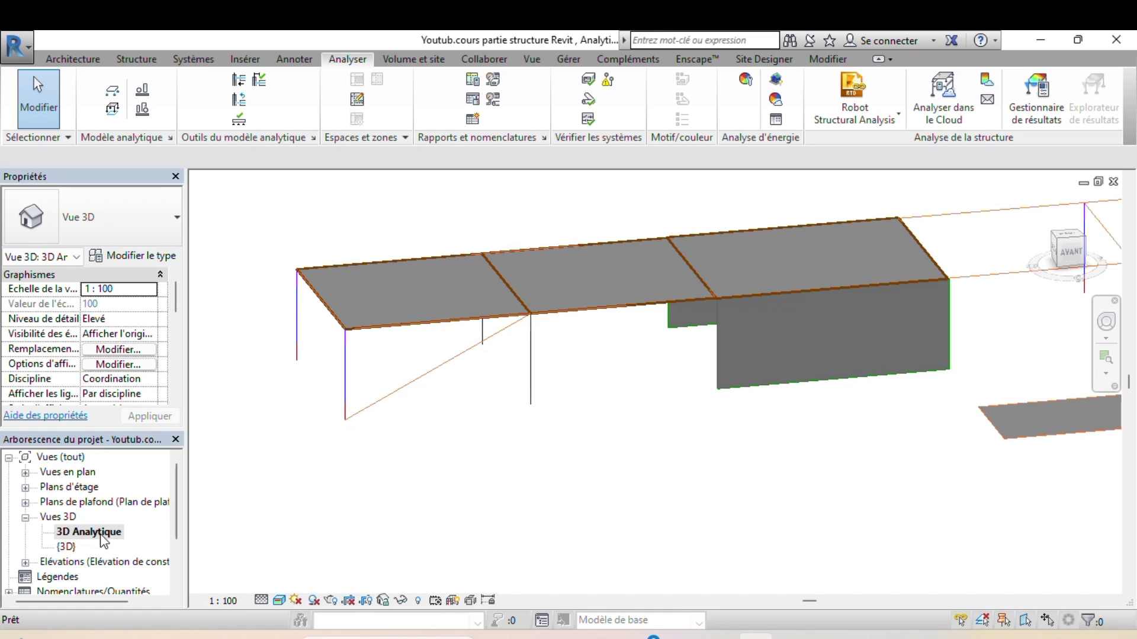
left_click(111, 92)
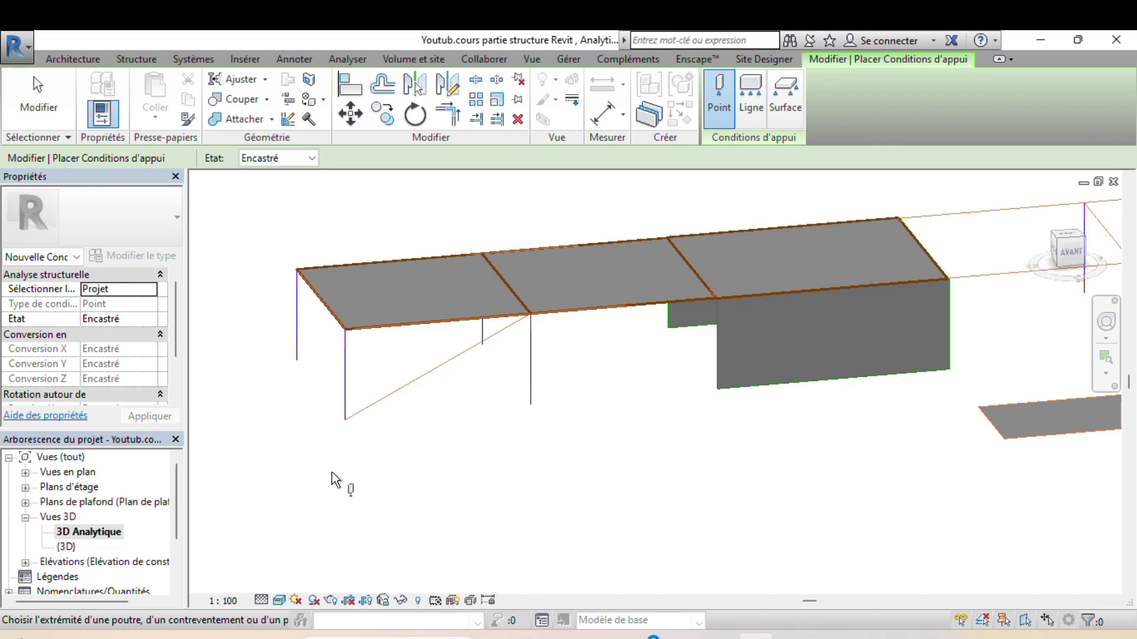
scroll(331, 473, "up", 4)
scroll(282, 382, "up", 2)
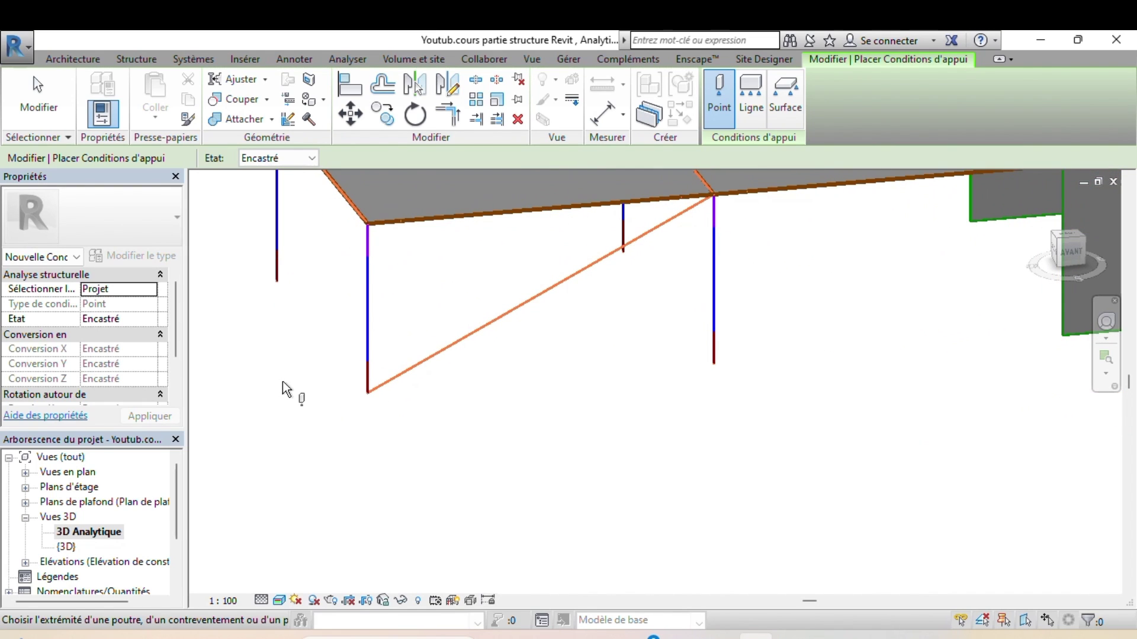
left_click(278, 286)
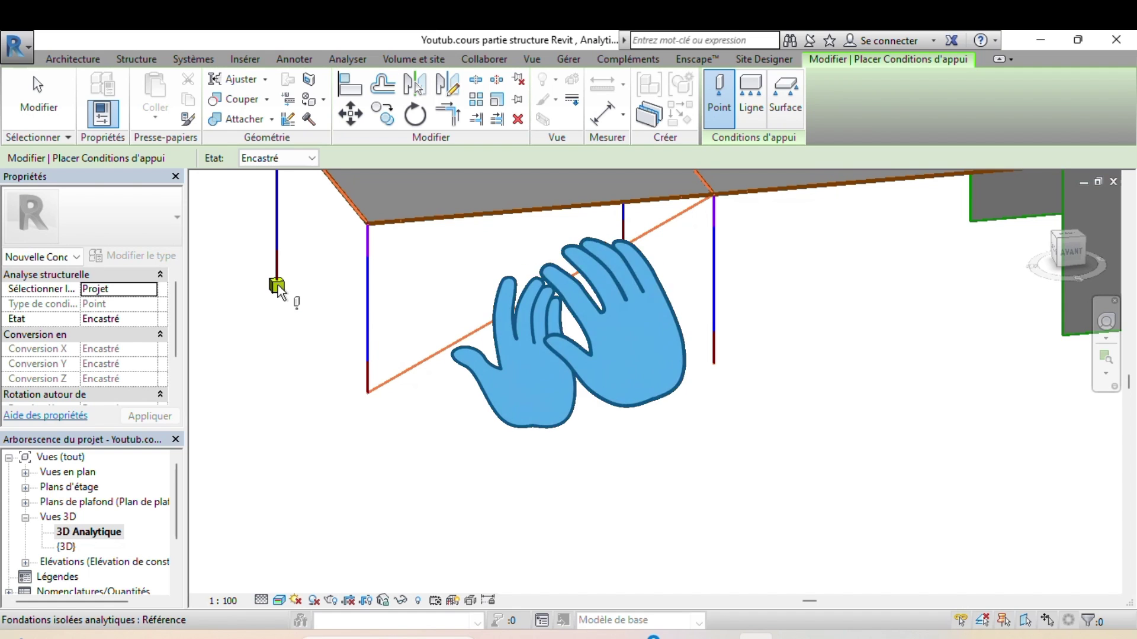
left_click(369, 393)
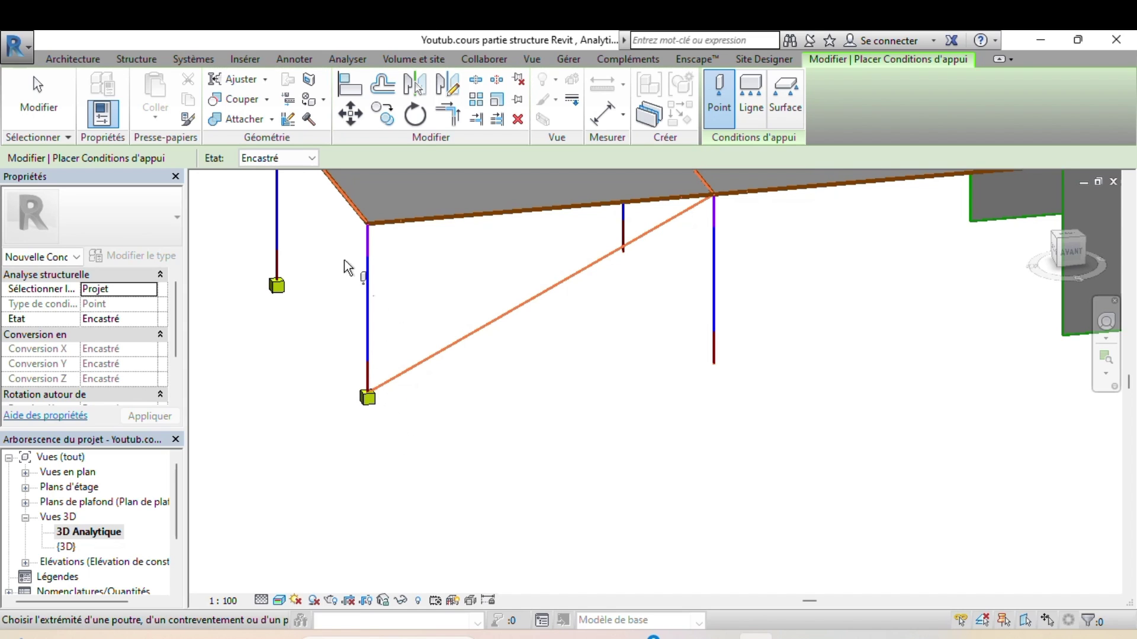
left_click(298, 162)
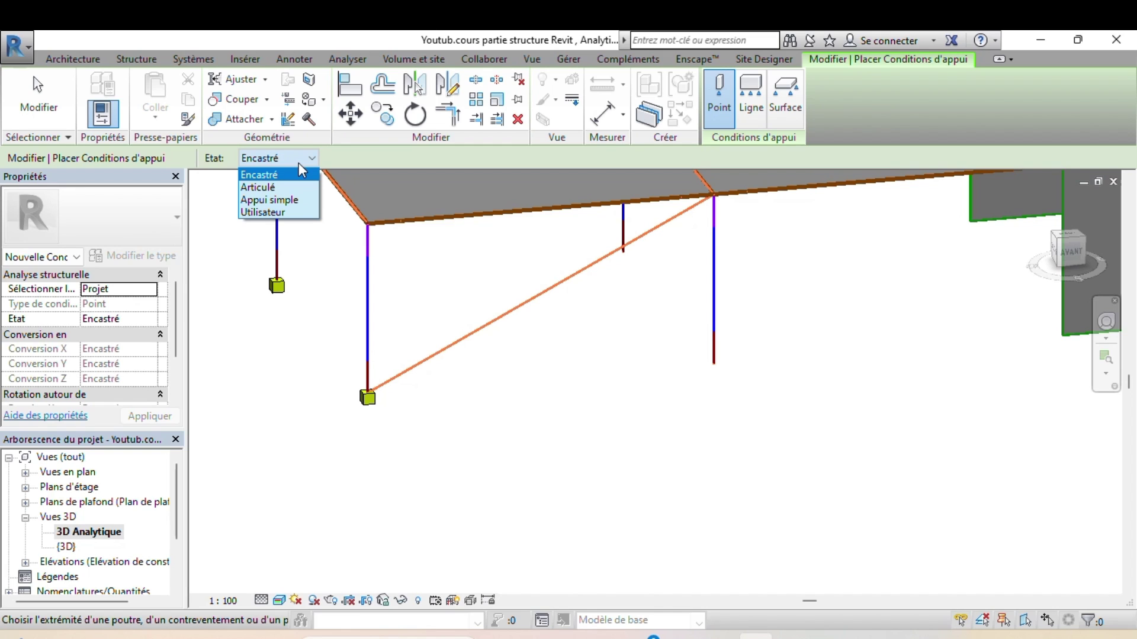
left_click(298, 163)
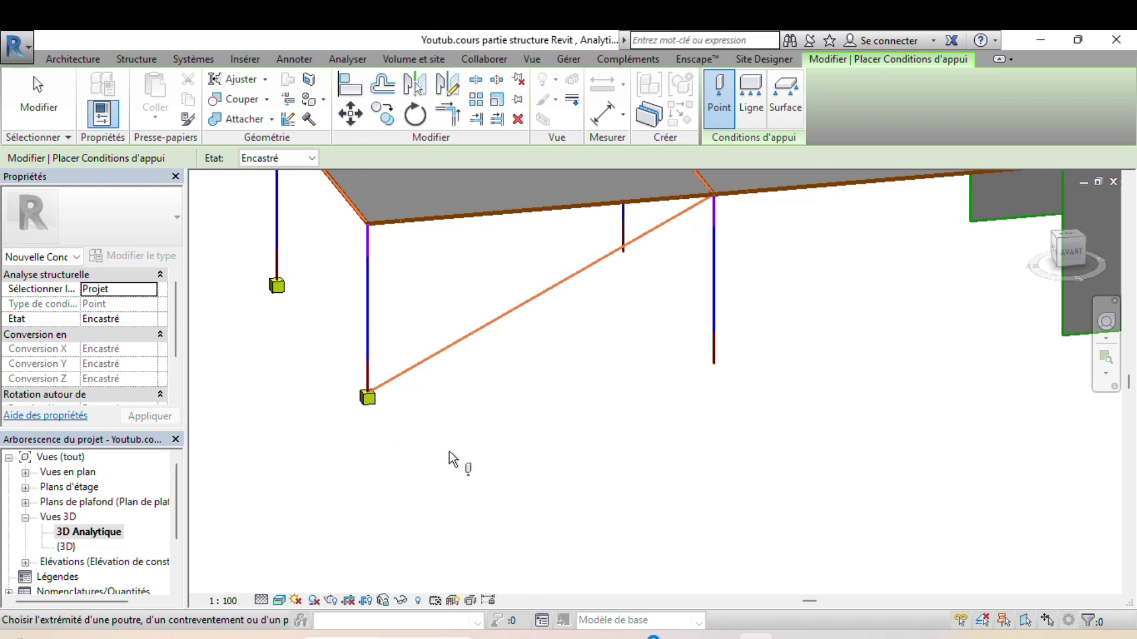
Place an Encastré line support condition along the bottom edge of the front analytical wall.
middle_click_drag(820, 456, 515, 520)
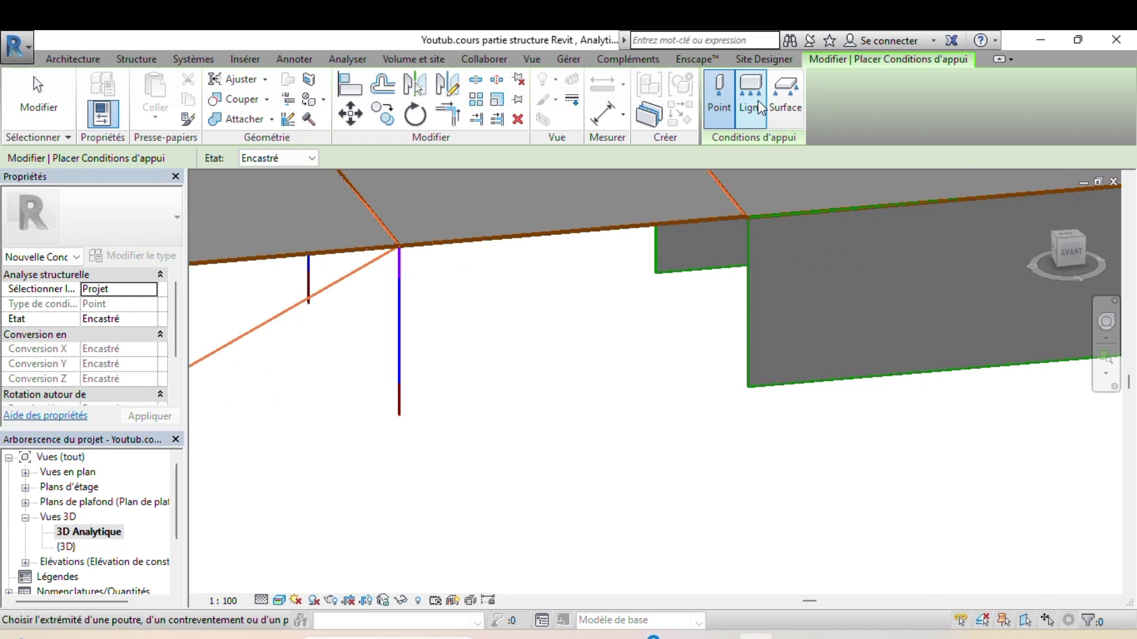
scroll(765, 408, "down", 3)
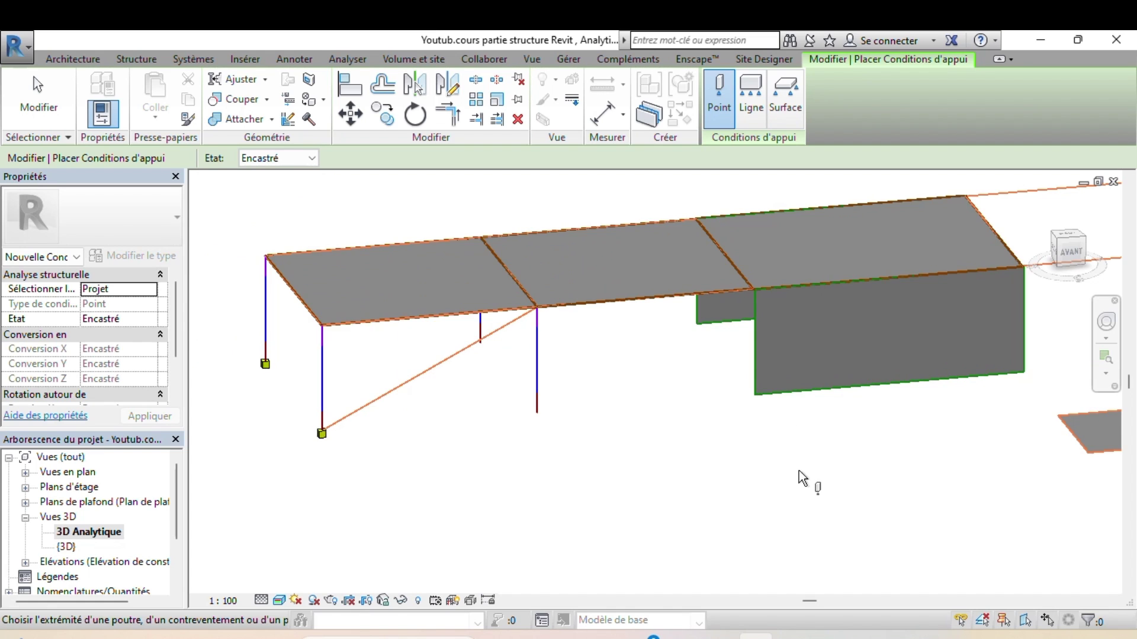
scroll(646, 497, "up", 2)
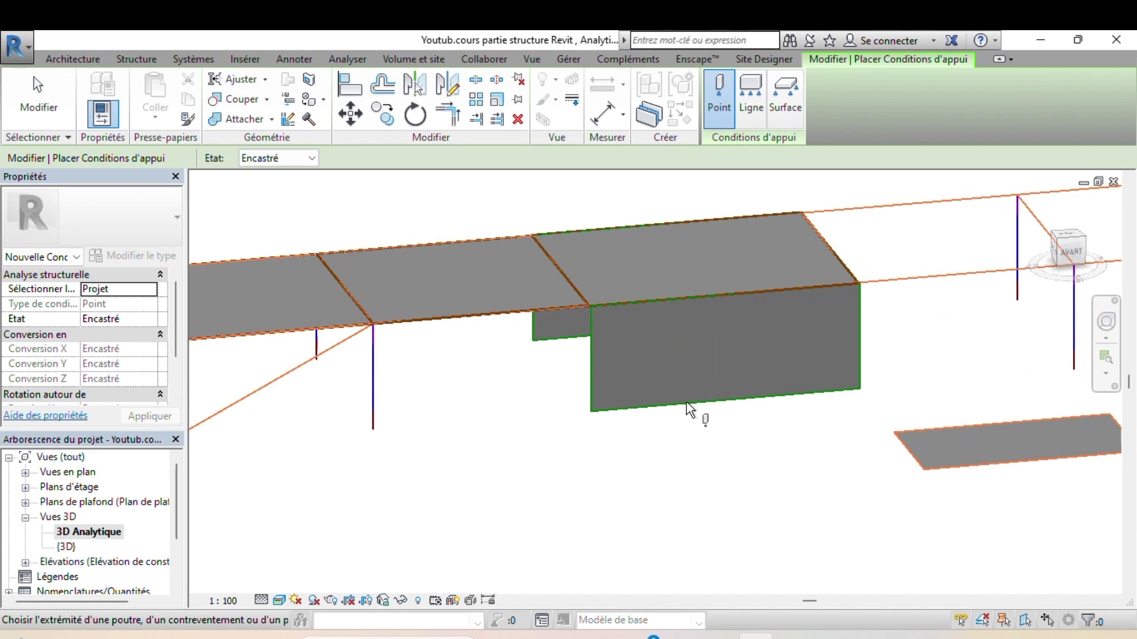
left_click(750, 111)
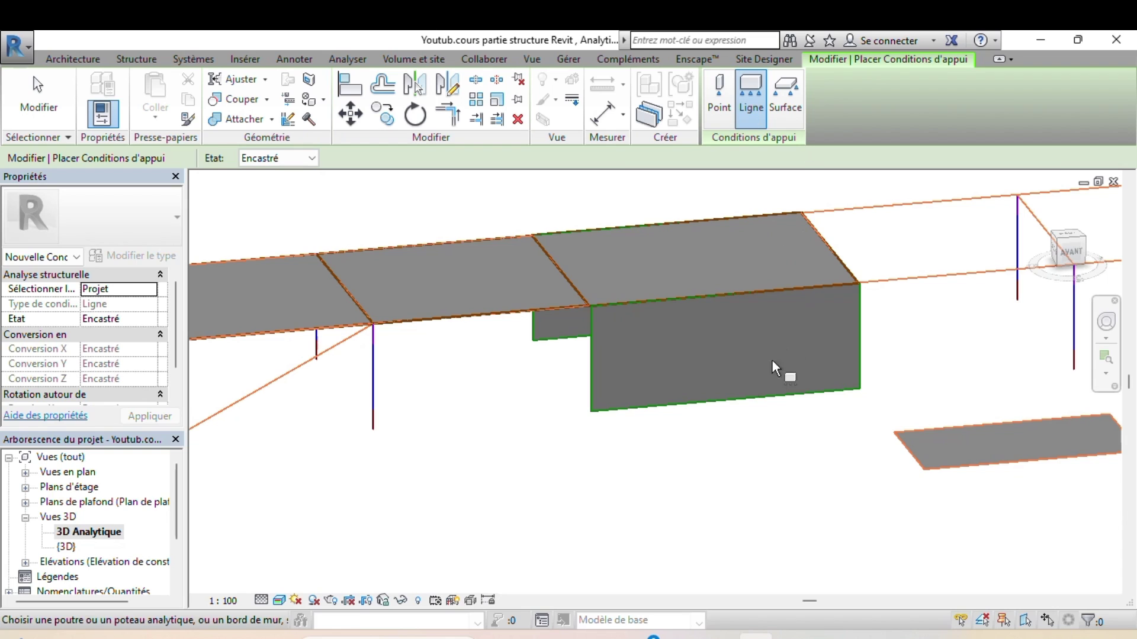
left_click(716, 406)
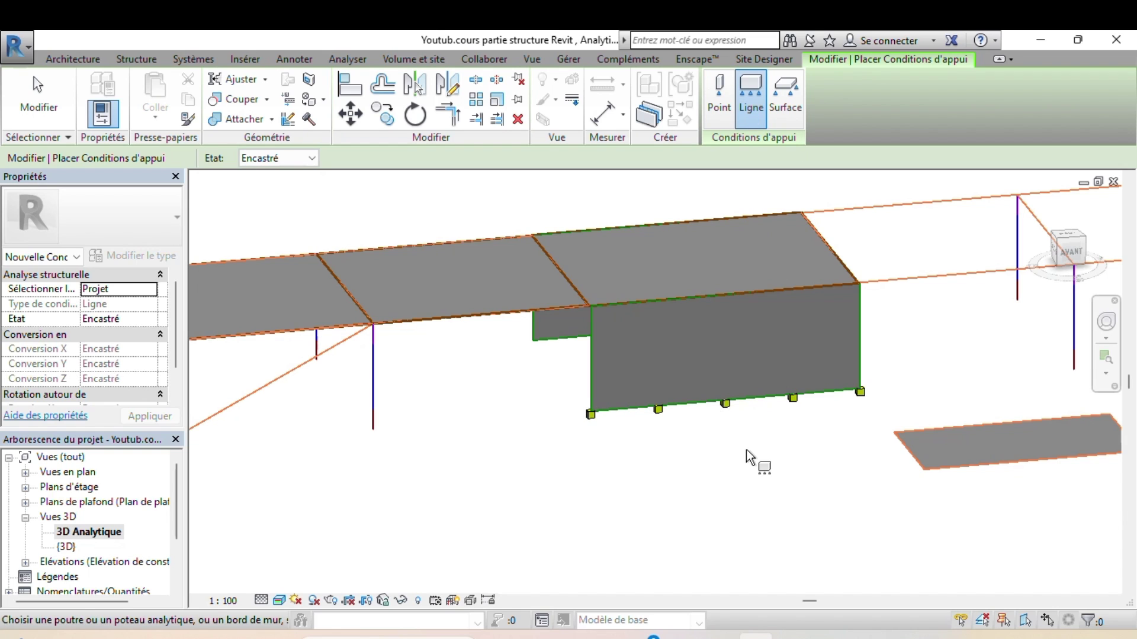
Place an Articulé surface support condition on the isolated ground slab and end the placement.
middle_click_drag(808, 513, 741, 513)
left_click(785, 96)
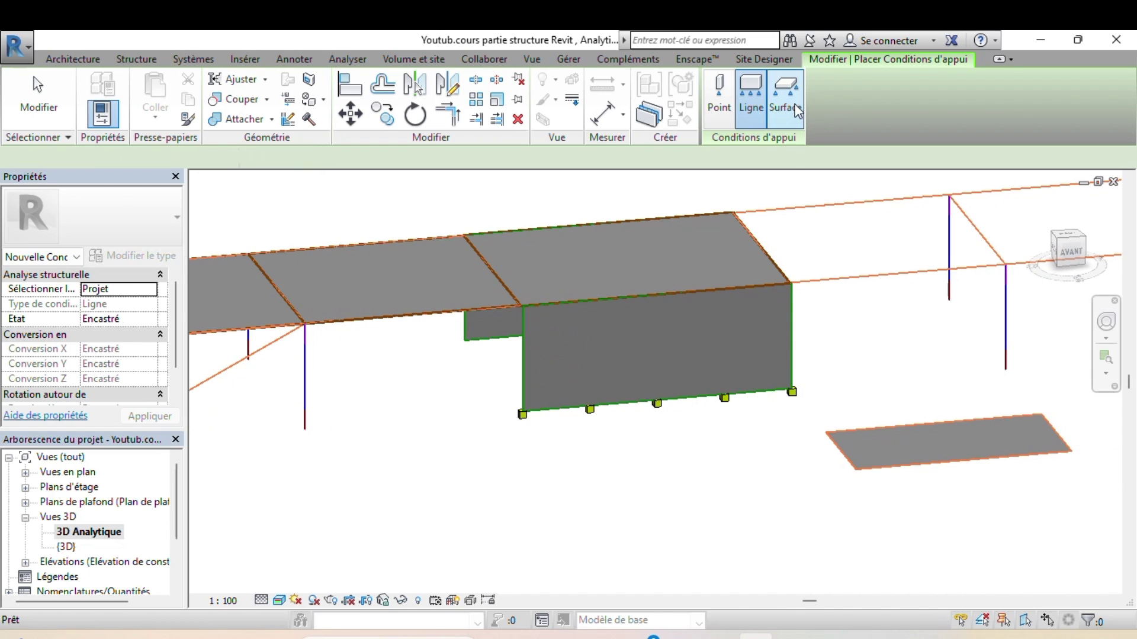
left_click(936, 460)
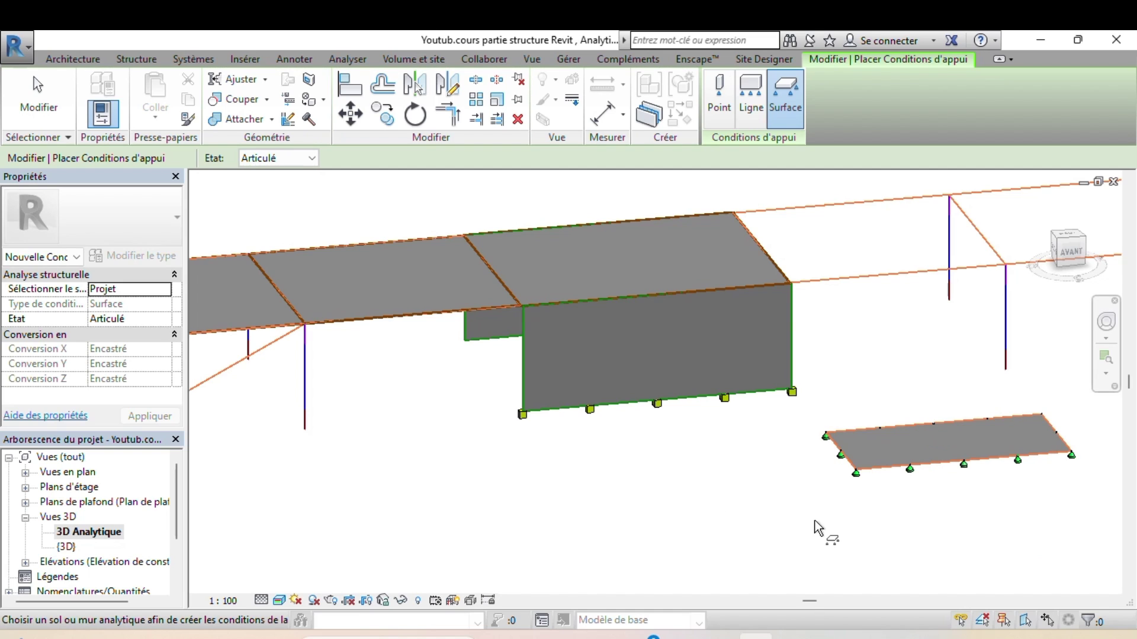
key("Escape")
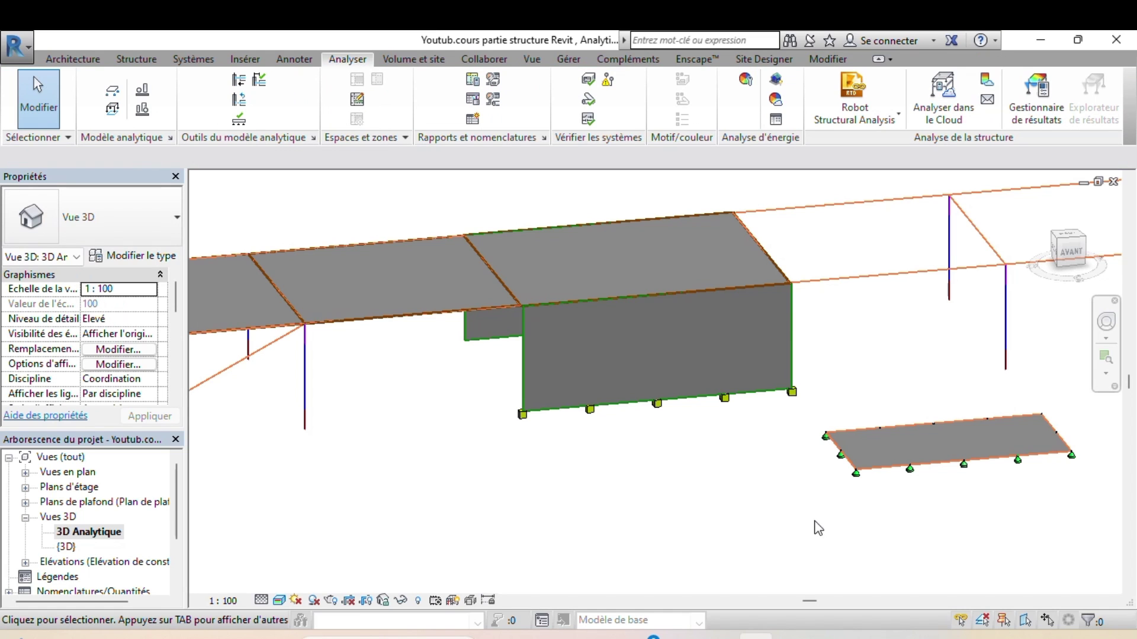
Select the slab's surface support condition, check its state setting, and deselect it.
left_click(861, 482)
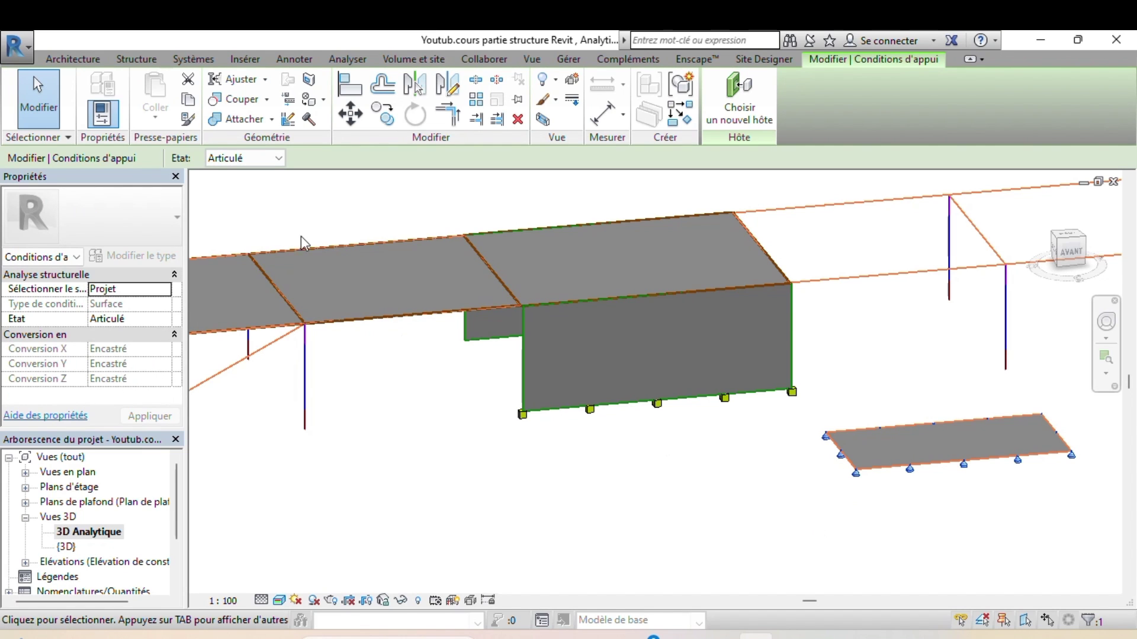
left_click(268, 160)
middle_click_drag(616, 519, 854, 450)
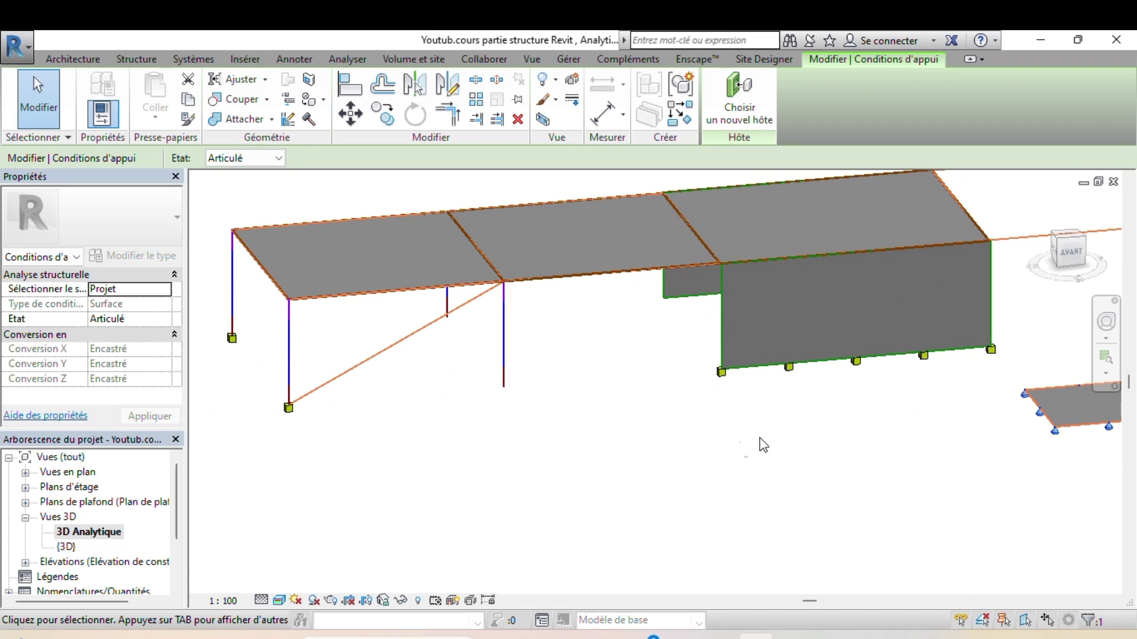
left_click(311, 462)
Set the state of the point support at the base of the braced front column to Articulé.
left_click(290, 411)
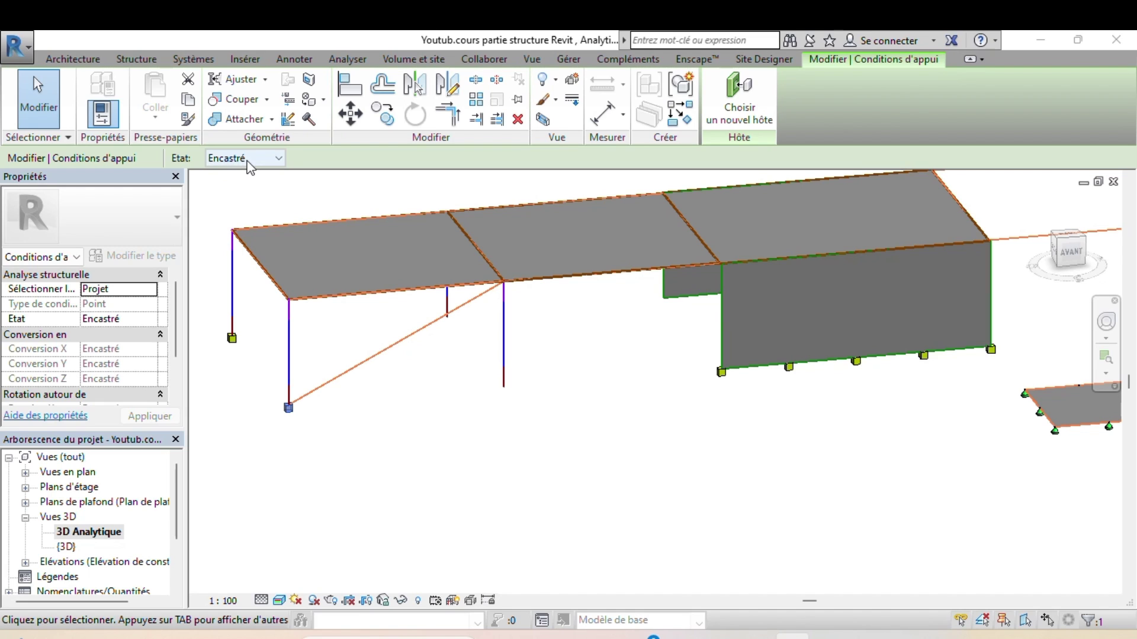
left_click(244, 158)
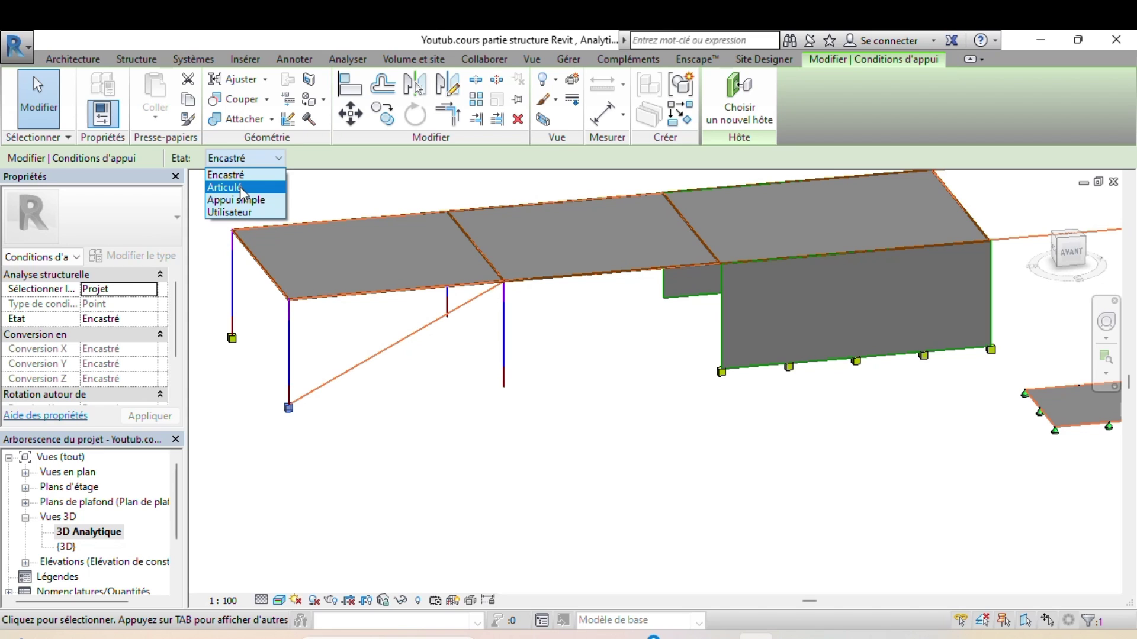
left_click(244, 188)
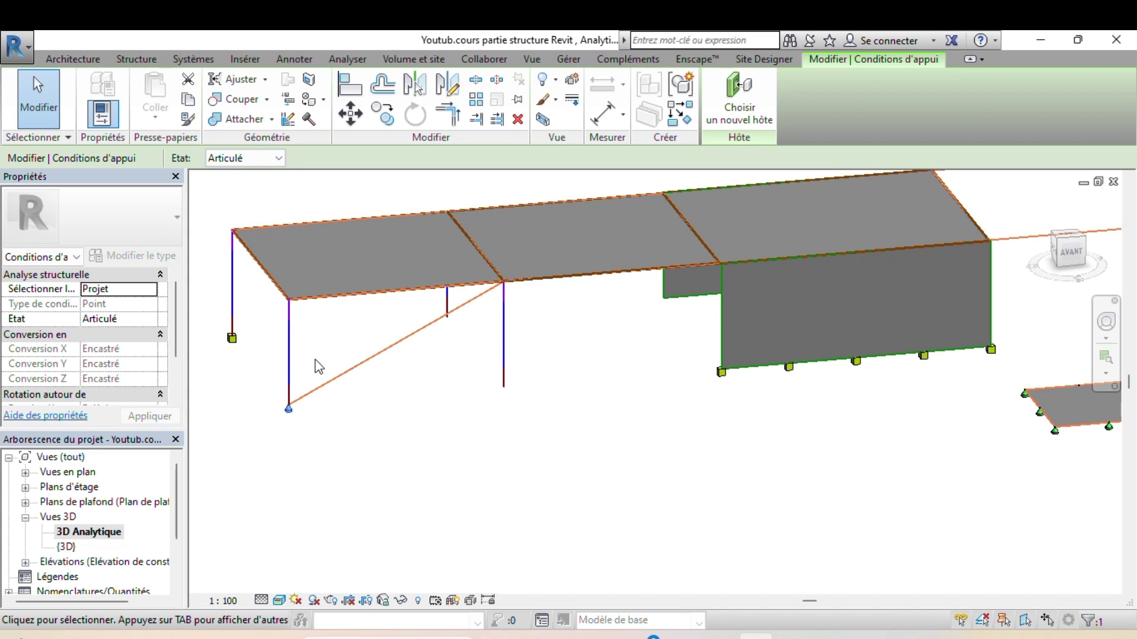
scroll(312, 407, "up", 5)
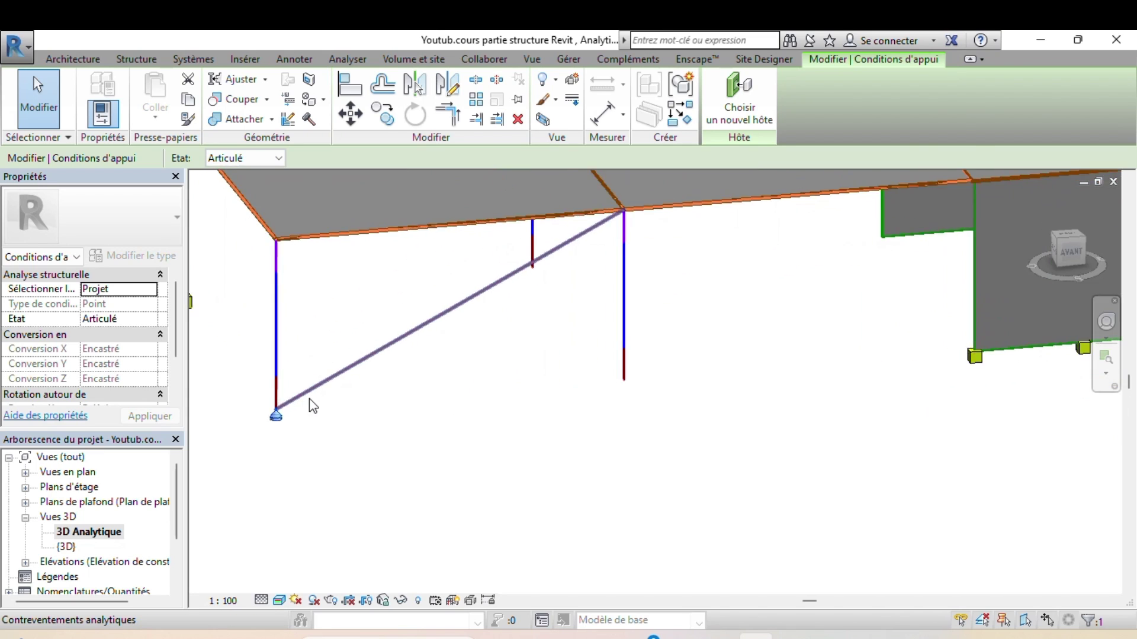
middle_click_drag(350, 441, 542, 459)
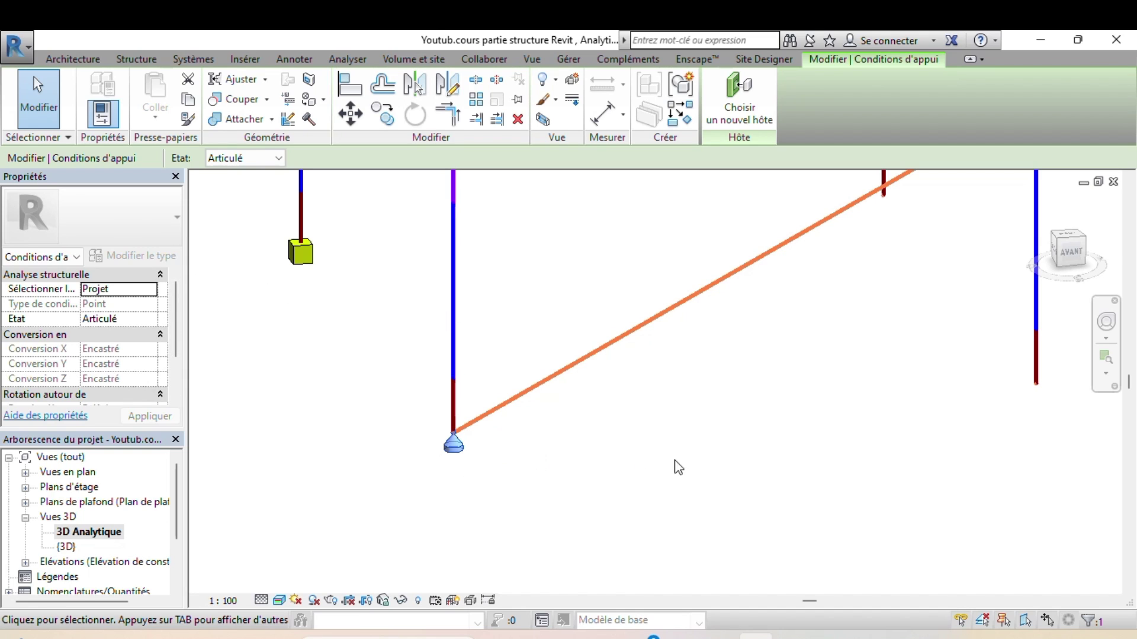
Set the state of the point support at the base of the braced front column to Appui simple.
middle_click_drag(795, 454, 753, 447)
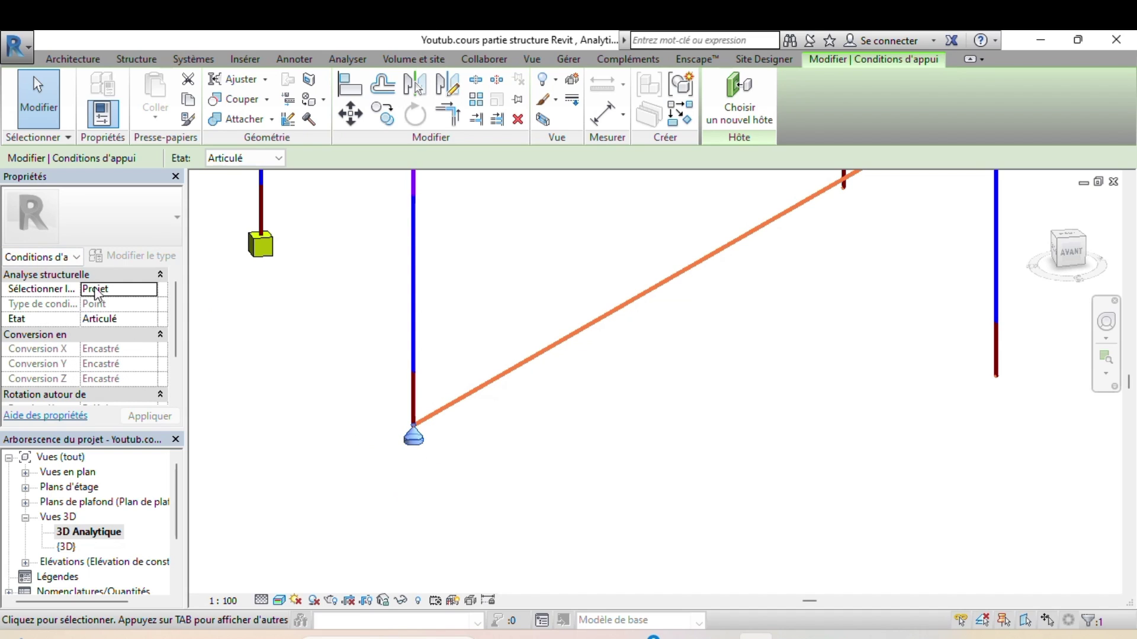
middle_click_drag(638, 475, 647, 540)
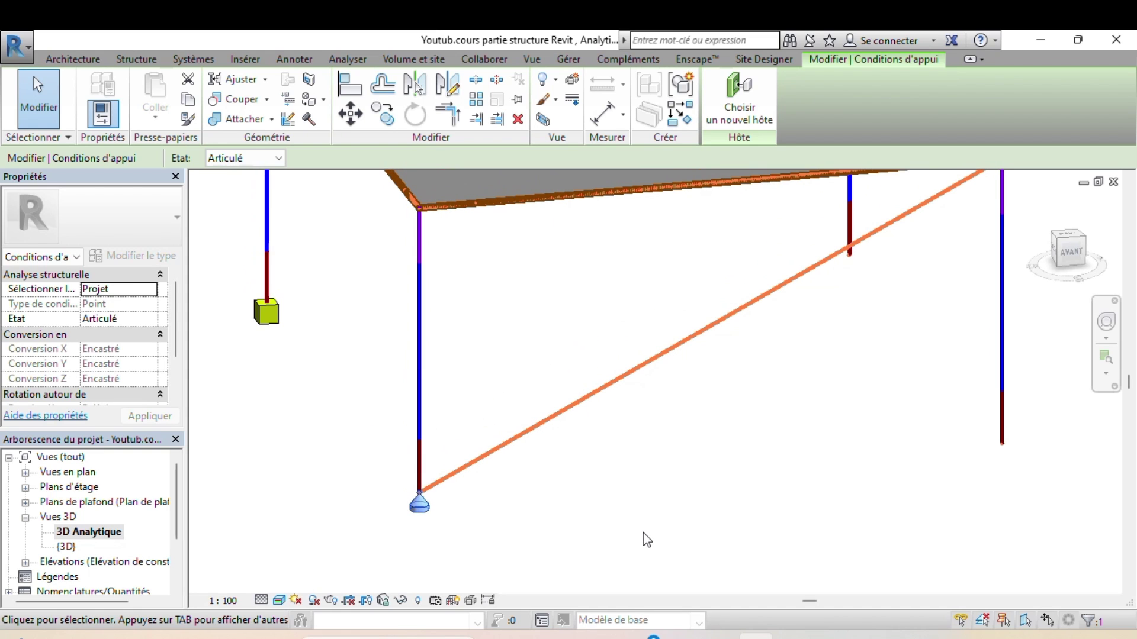
scroll(647, 539, "down", 2)
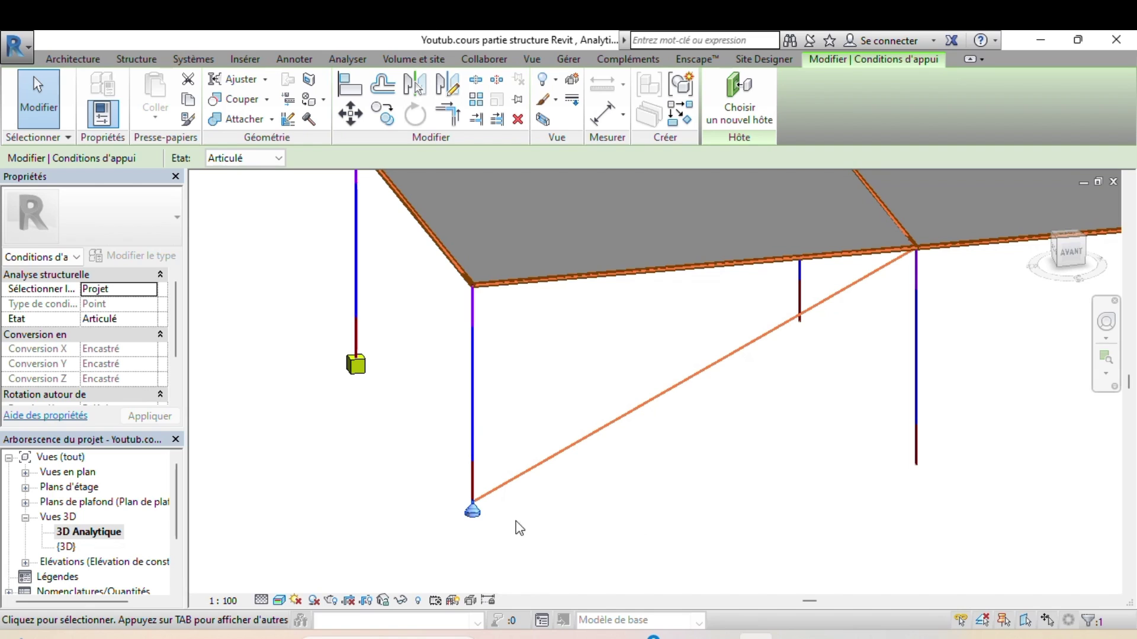
left_click(261, 158)
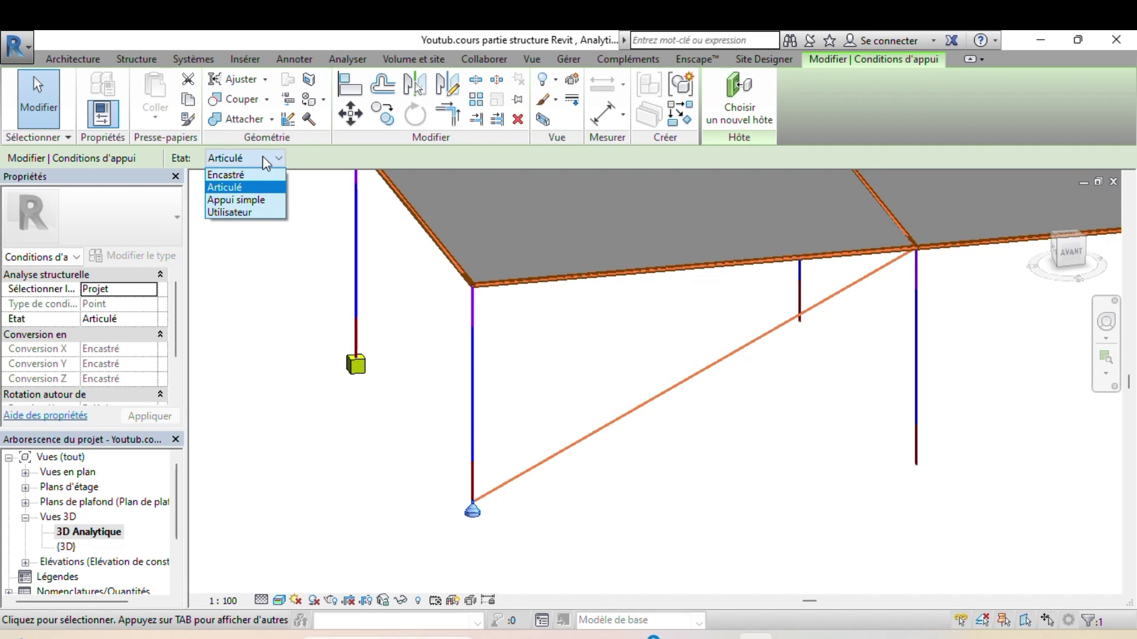
left_click(250, 200)
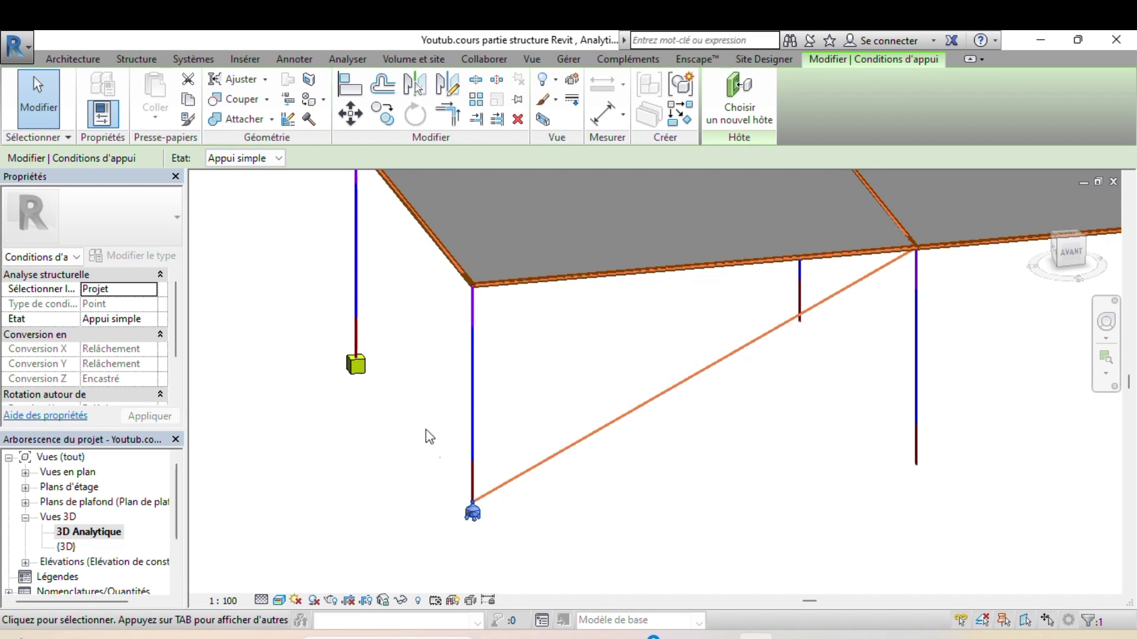
scroll(497, 540, "down", 2)
scroll(498, 540, "up", 4)
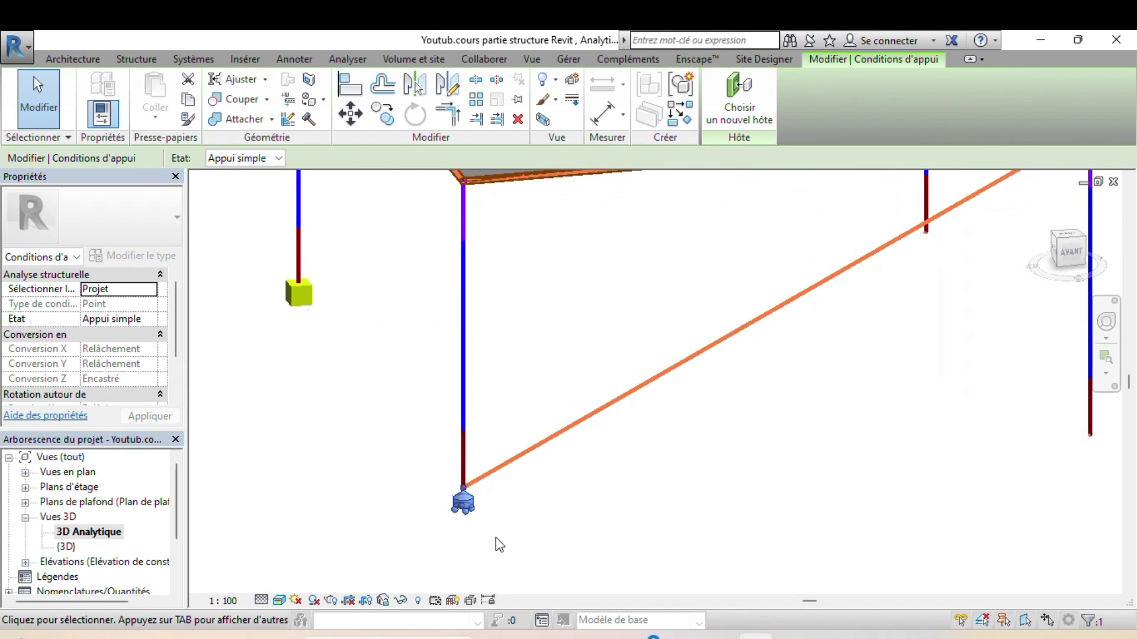
scroll(496, 537, "up", 1)
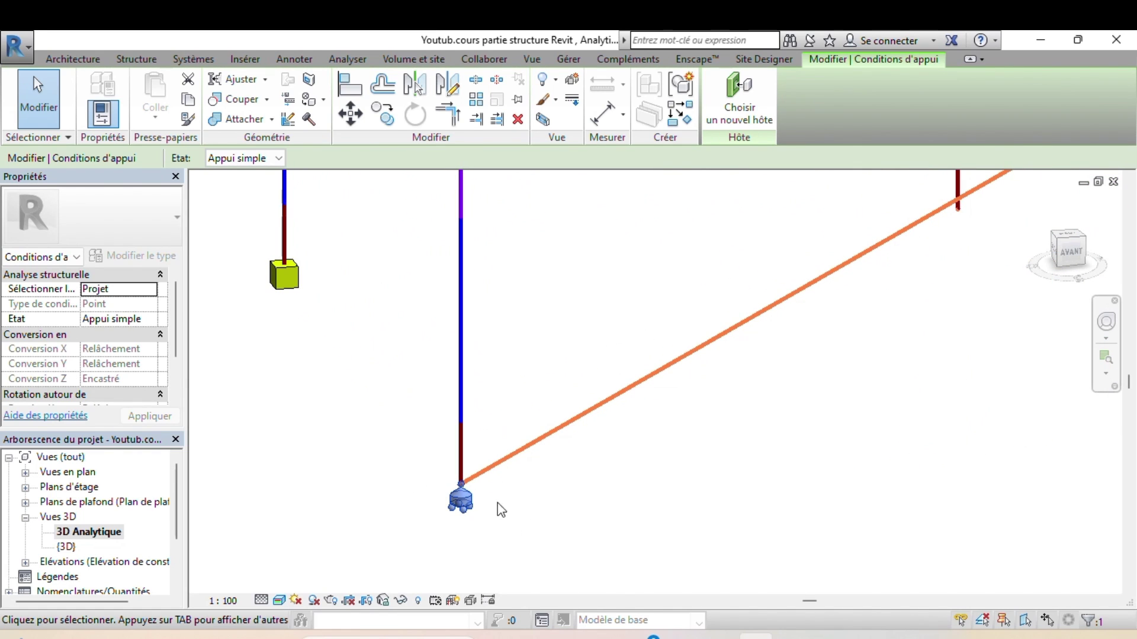
Switch the selected point support's state to Articulé and finally to Encastré.
left_click(267, 158)
left_click(261, 189)
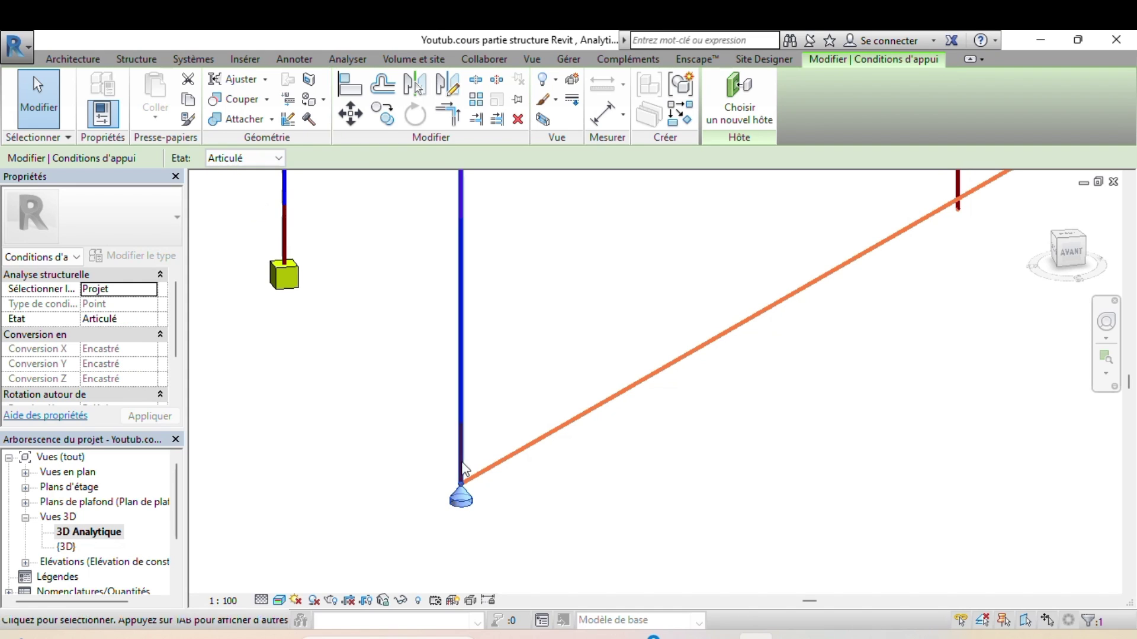
left_click(258, 161)
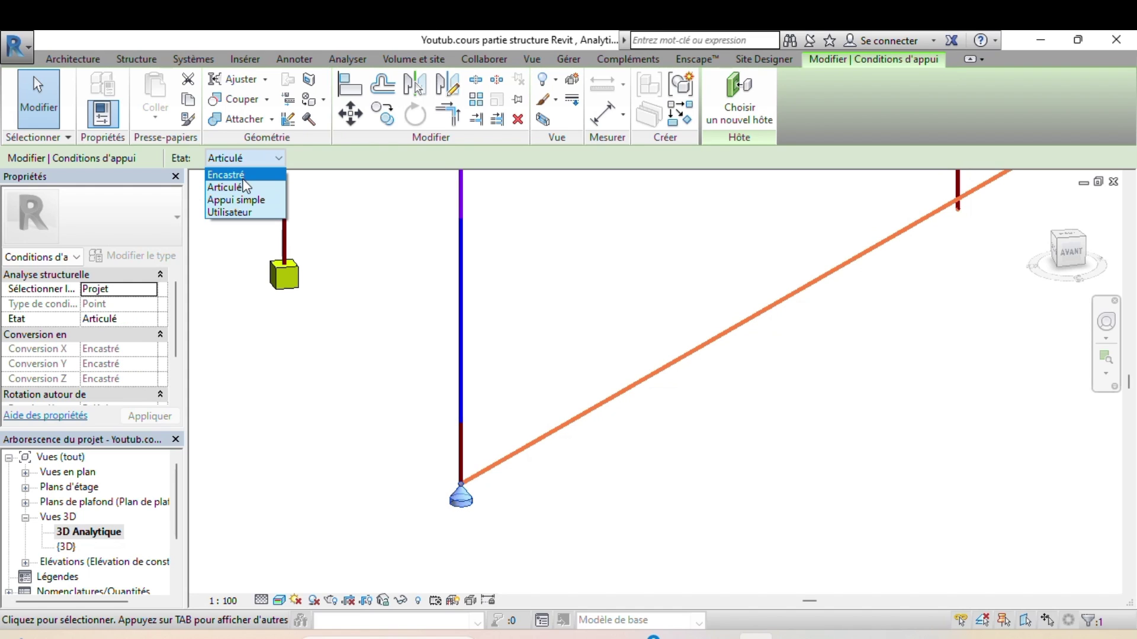
left_click(245, 177)
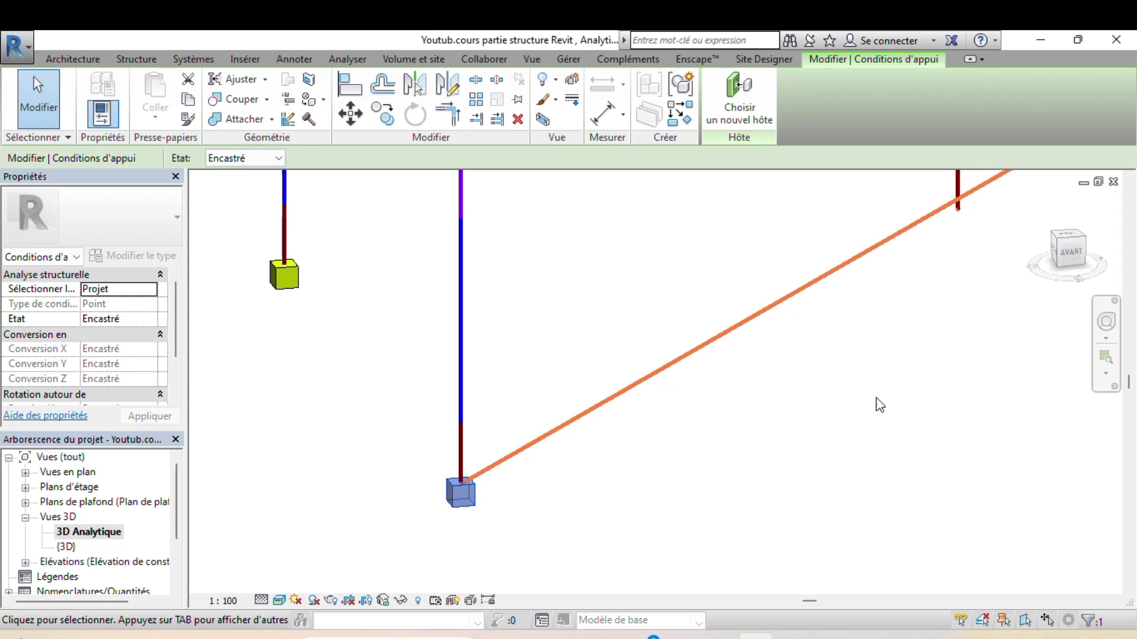
Place Encastré point support conditions at the bases of the middle rear and middle front columns beside the brace.
scroll(906, 423, "down", 2)
middle_click_drag(905, 421, 574, 468)
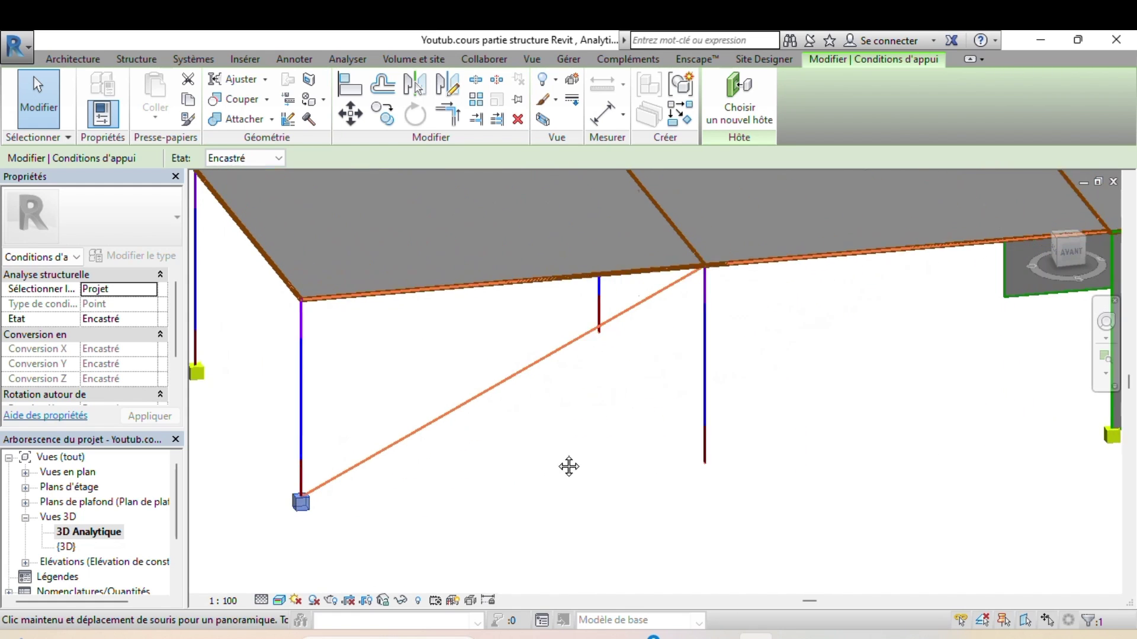
middle_click_drag(900, 469, 876, 467)
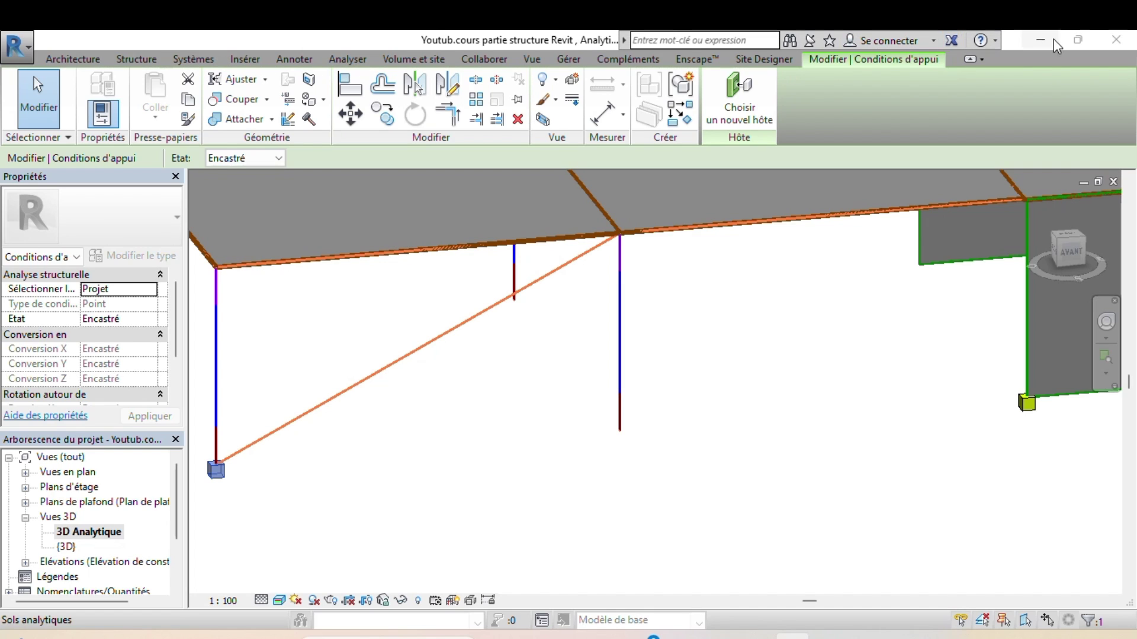
left_click(1077, 41)
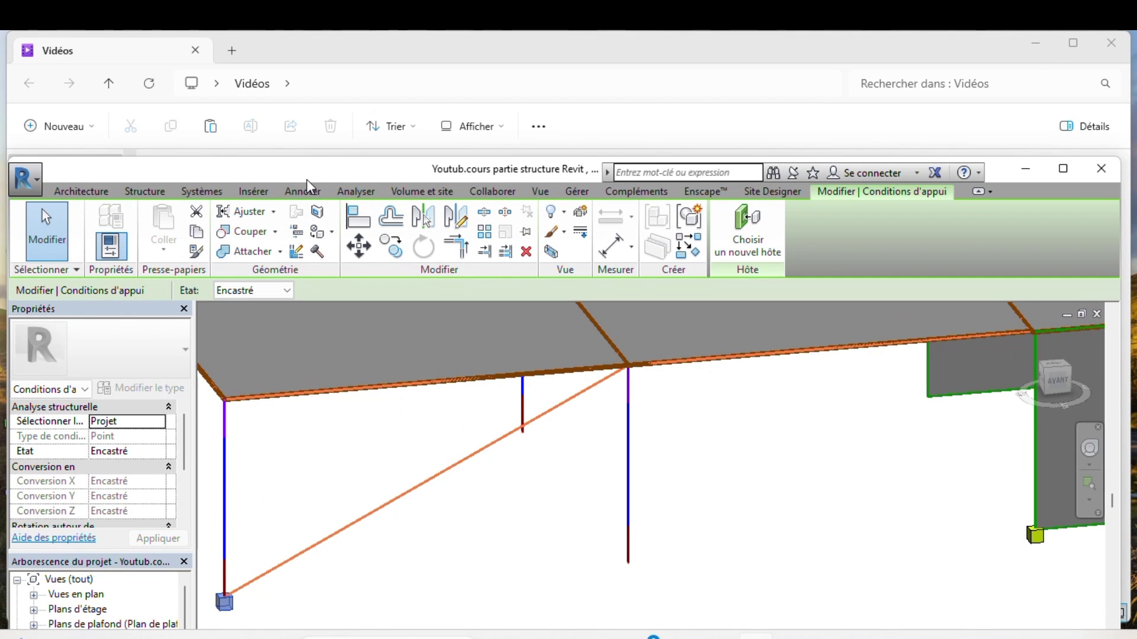
left_click(361, 196)
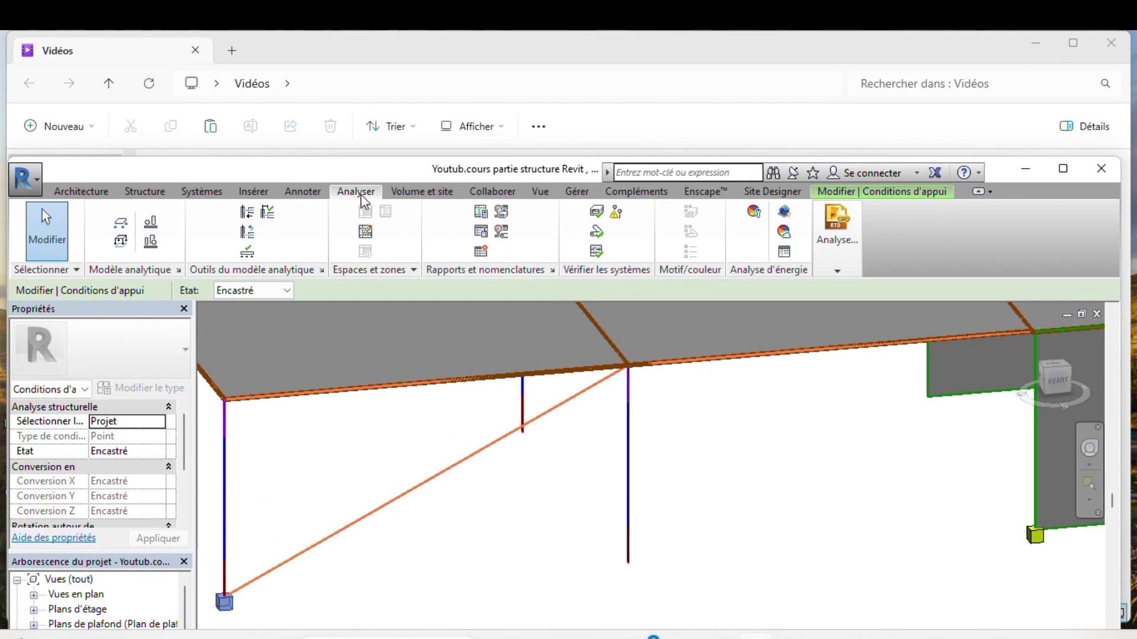
left_click(1064, 175)
left_click(112, 89)
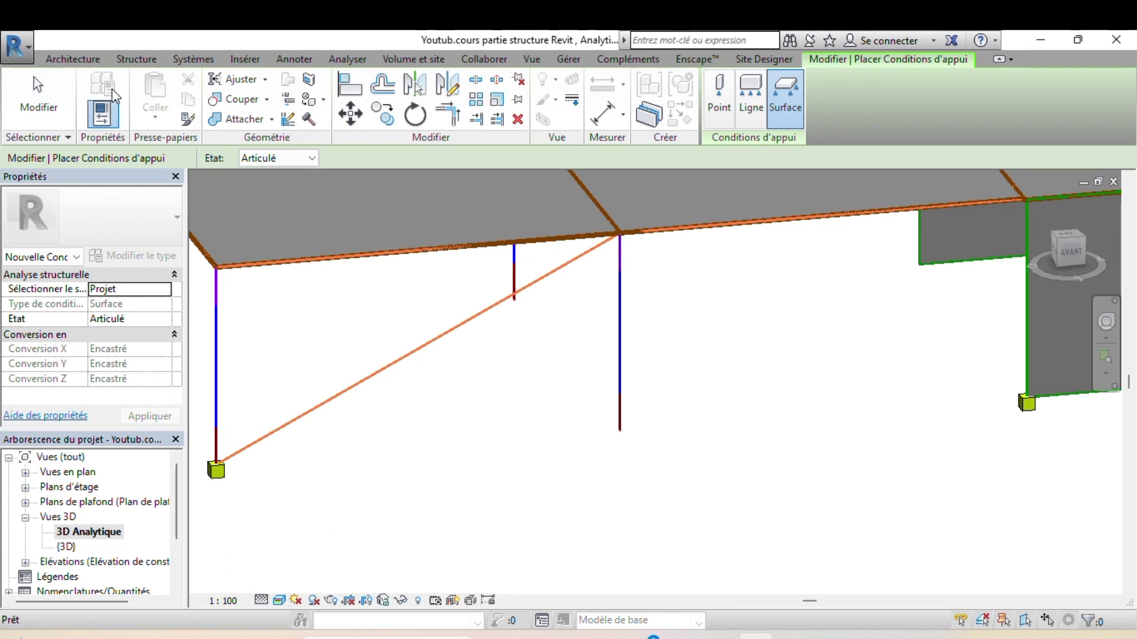
left_click(720, 105)
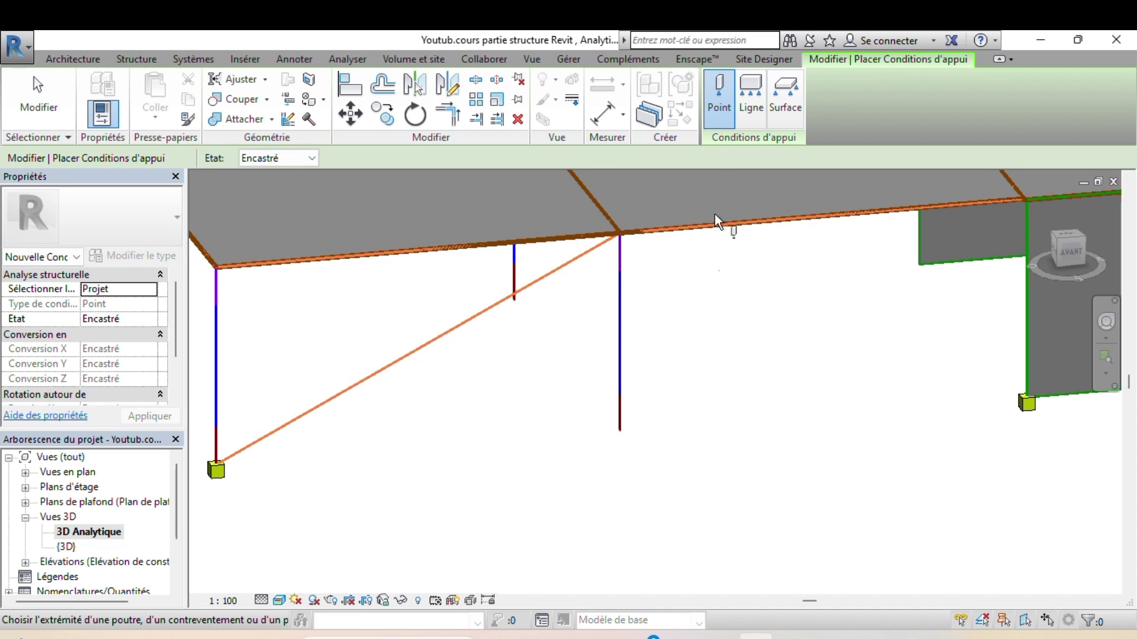
left_click(518, 304)
left_click(621, 428)
Place Encastré point support conditions at the bases of the four columns in the open bays beyond the front wall.
middle_click_drag(817, 439, 350, 470)
middle_click_drag(984, 460, 301, 466)
middle_click_drag(762, 258, 500, 479)
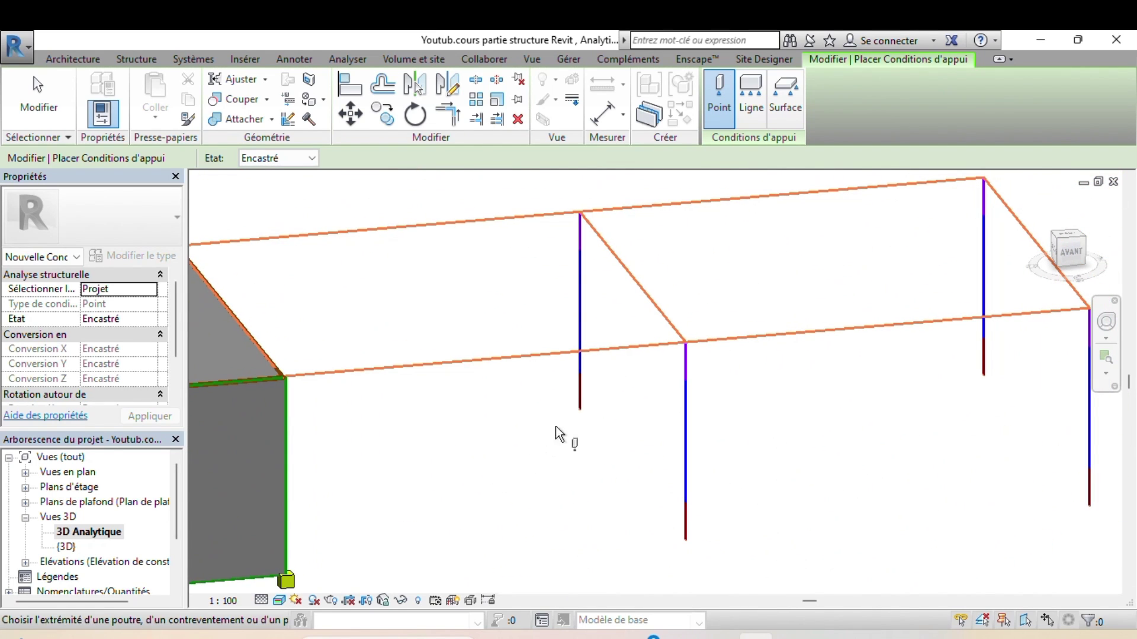
left_click(581, 411)
middle_click_drag(919, 426, 720, 347)
left_click(789, 425)
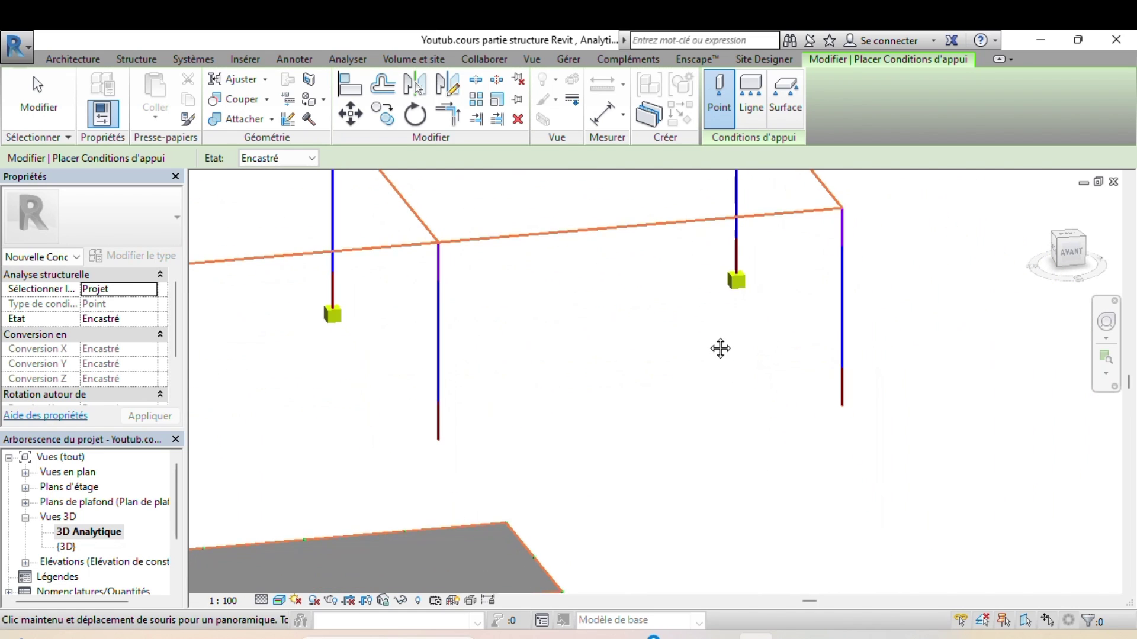
left_click(846, 418)
middle_click_drag(622, 439, 862, 419)
left_click(600, 443)
scroll(723, 431, "down", 4)
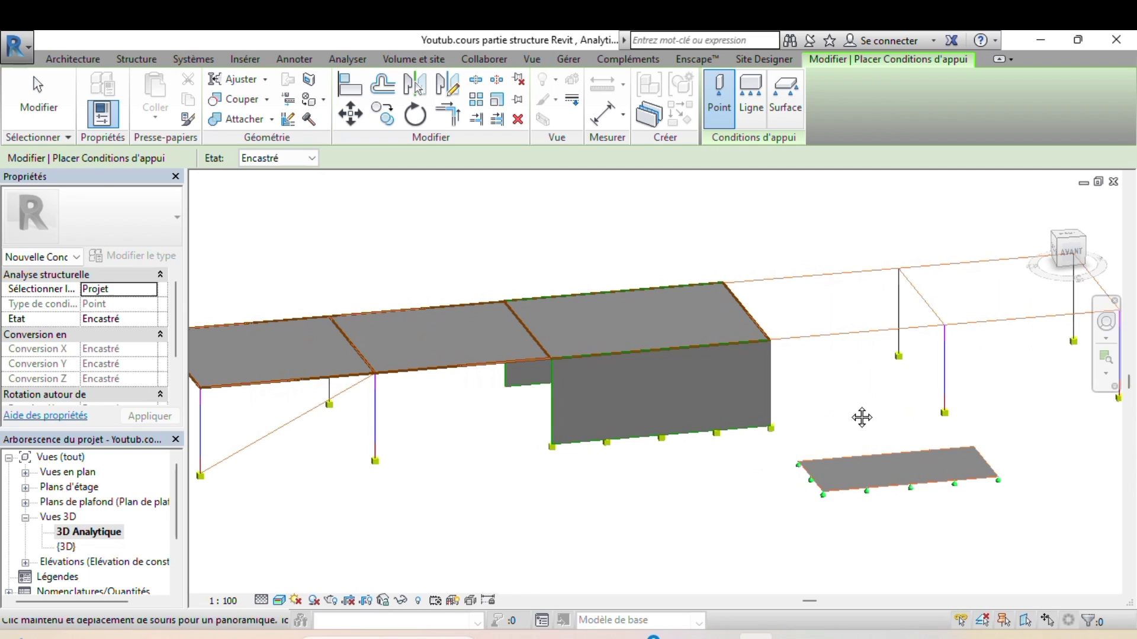
Place an Encastré line support condition along the bottom edge of the rear analytical wall and end the placement.
left_click(751, 98)
left_click(517, 392)
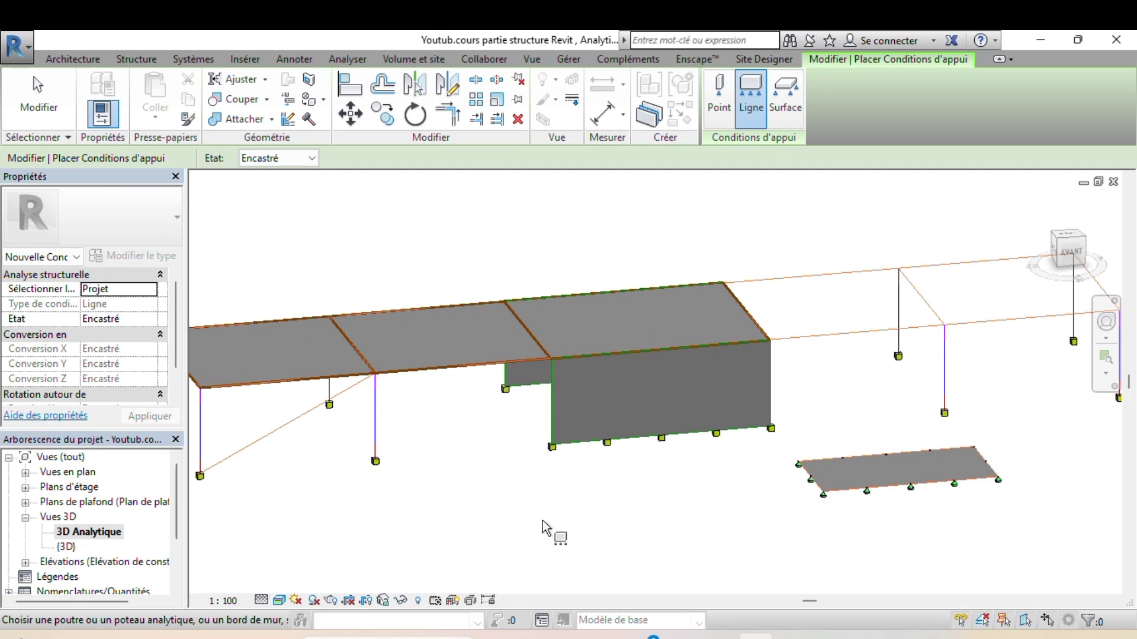
middle_click_drag(604, 533, 850, 458)
right_click(601, 518)
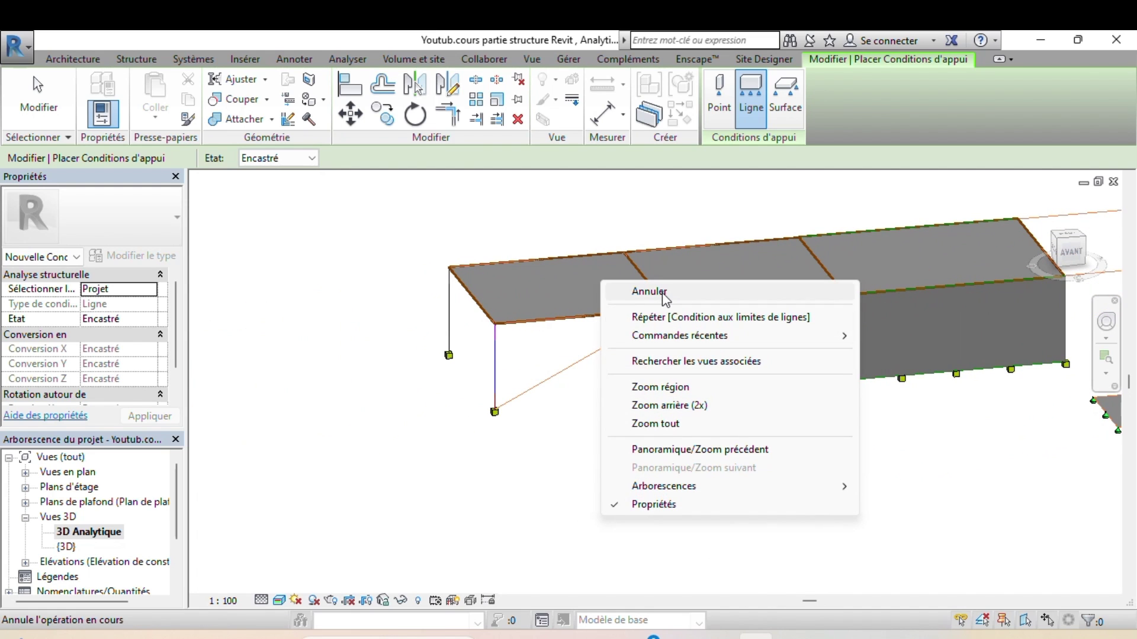
left_click(653, 294)
right_click(610, 512)
left_click(658, 261)
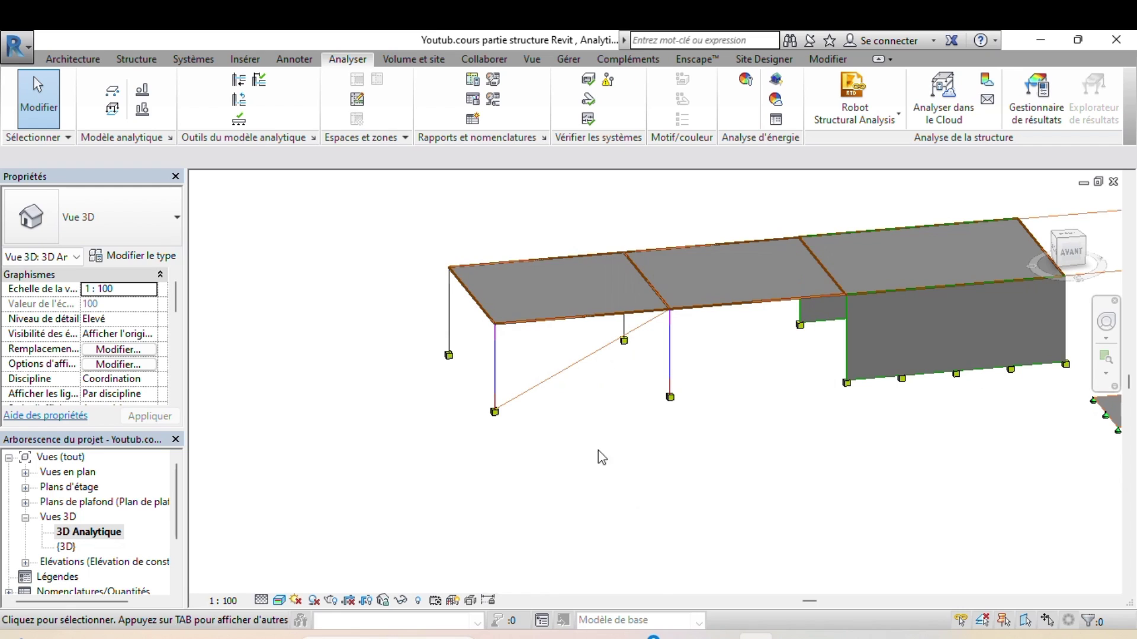
Select the point support at the base of the braced front column and examine its state, conversion and rotation properties.
scroll(586, 470, "up", 4)
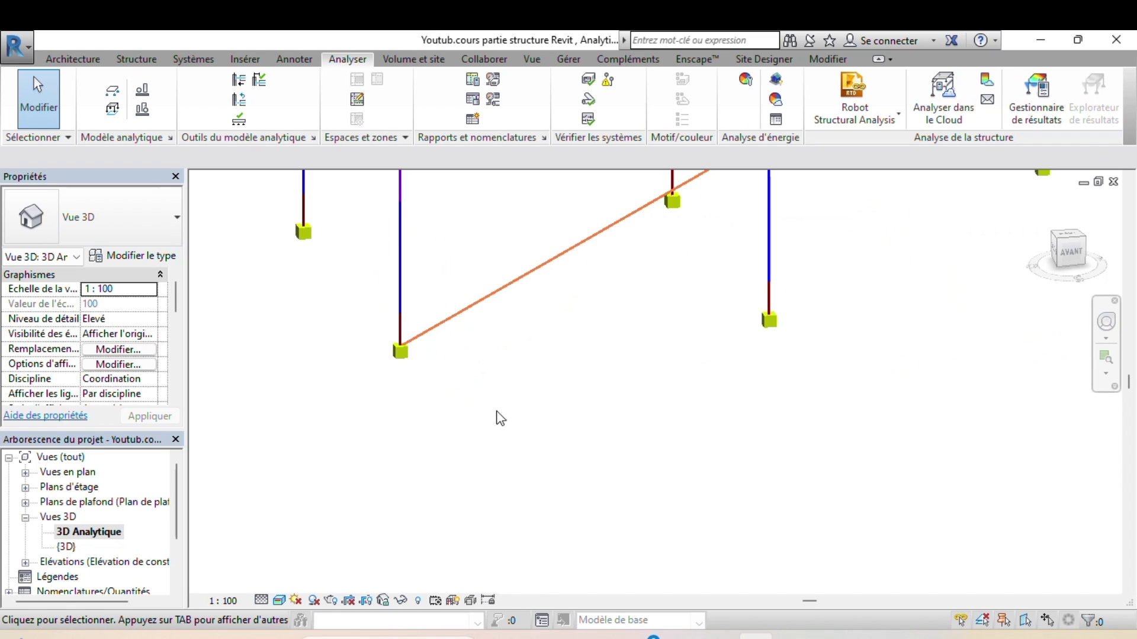
left_click(405, 360)
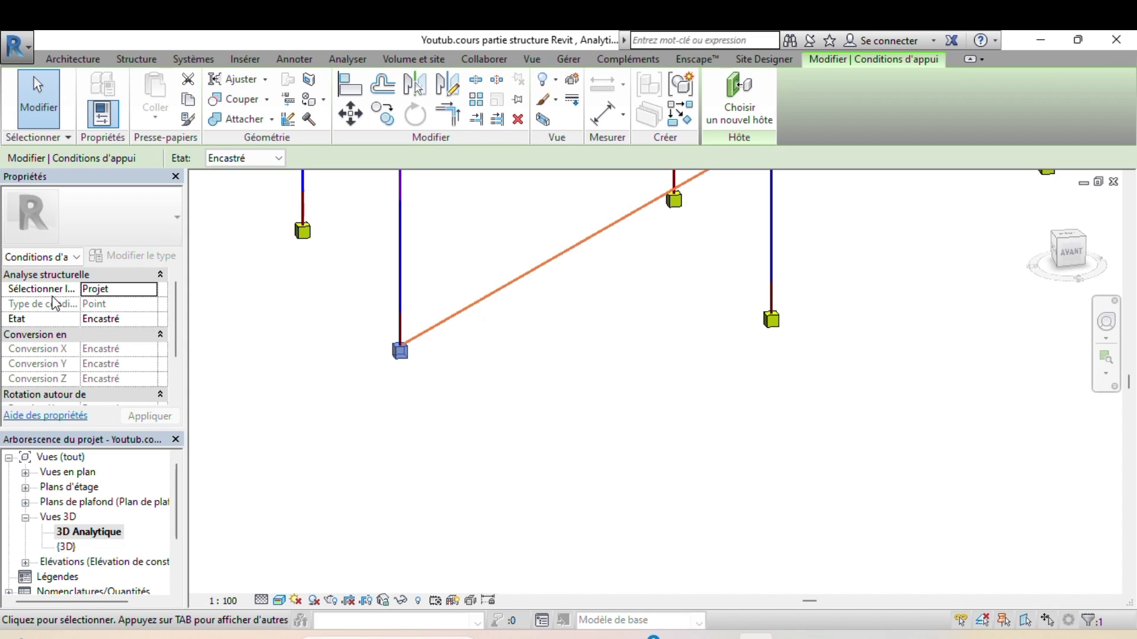
left_click(148, 295)
mouse_move(37, 321)
left_click(152, 320)
left_click(153, 320)
left_click(153, 320)
middle_click_drag(258, 340, 308, 394)
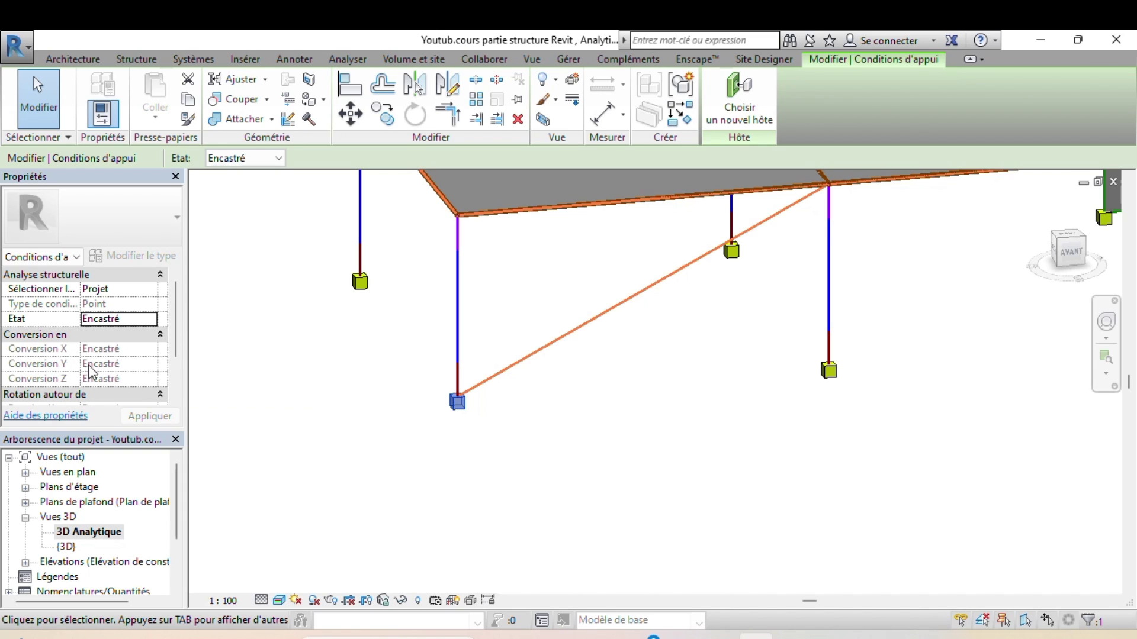
scroll(173, 357, "down", 3)
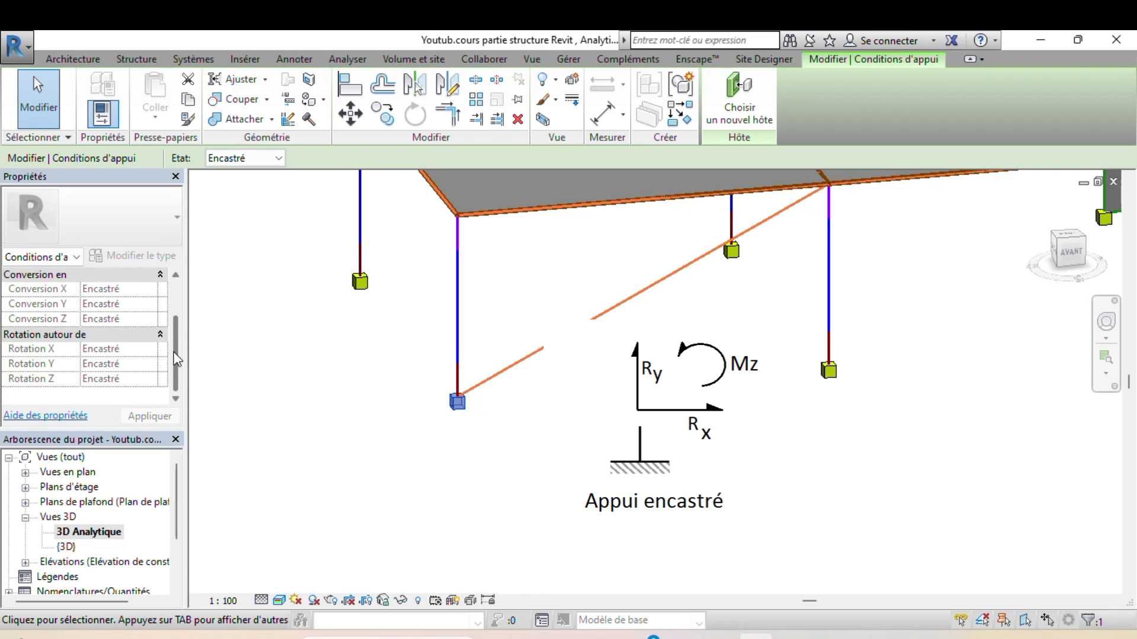
scroll(173, 352, "up", 3)
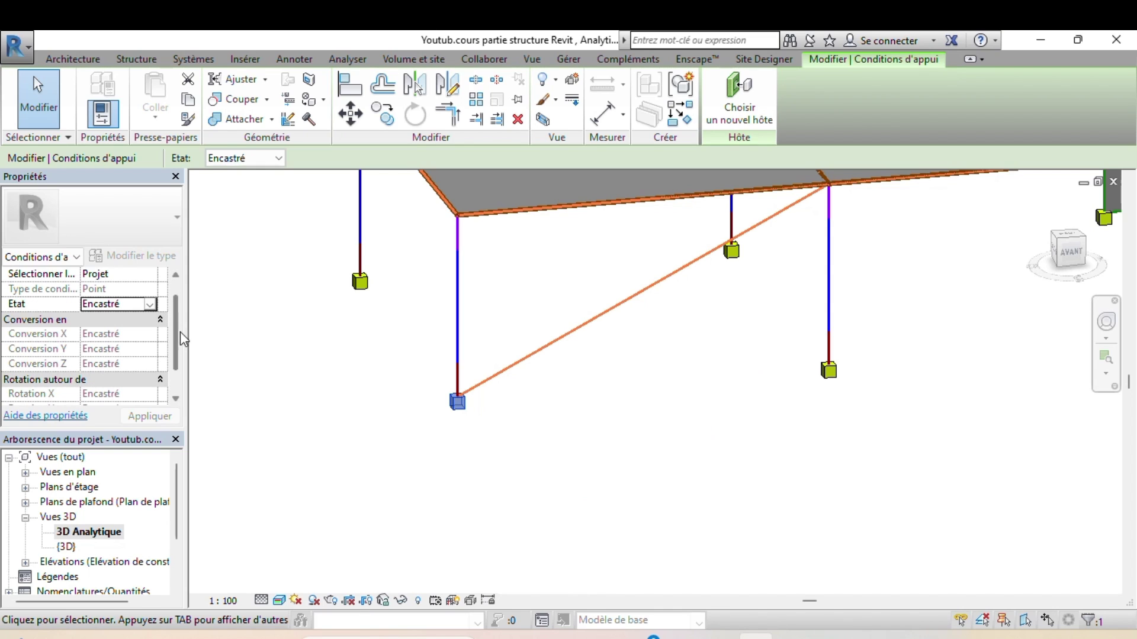
left_click_drag(175, 333, 176, 308)
Choose Articulé as the selected point support's state and examine its conversion and rotation values.
left_click(150, 320)
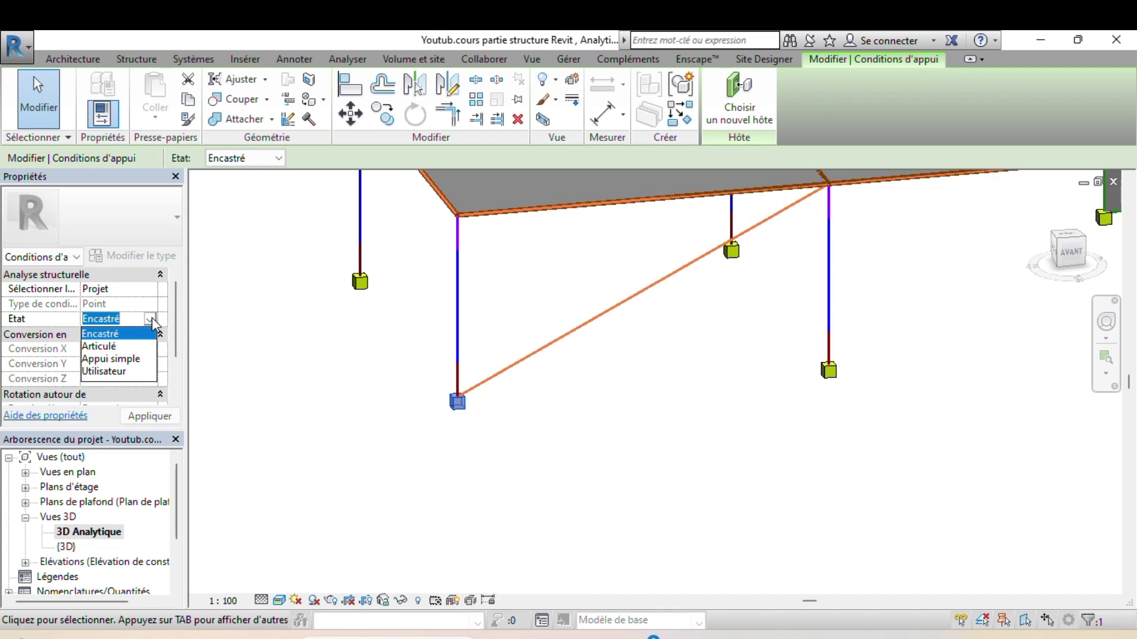
left_click(111, 348)
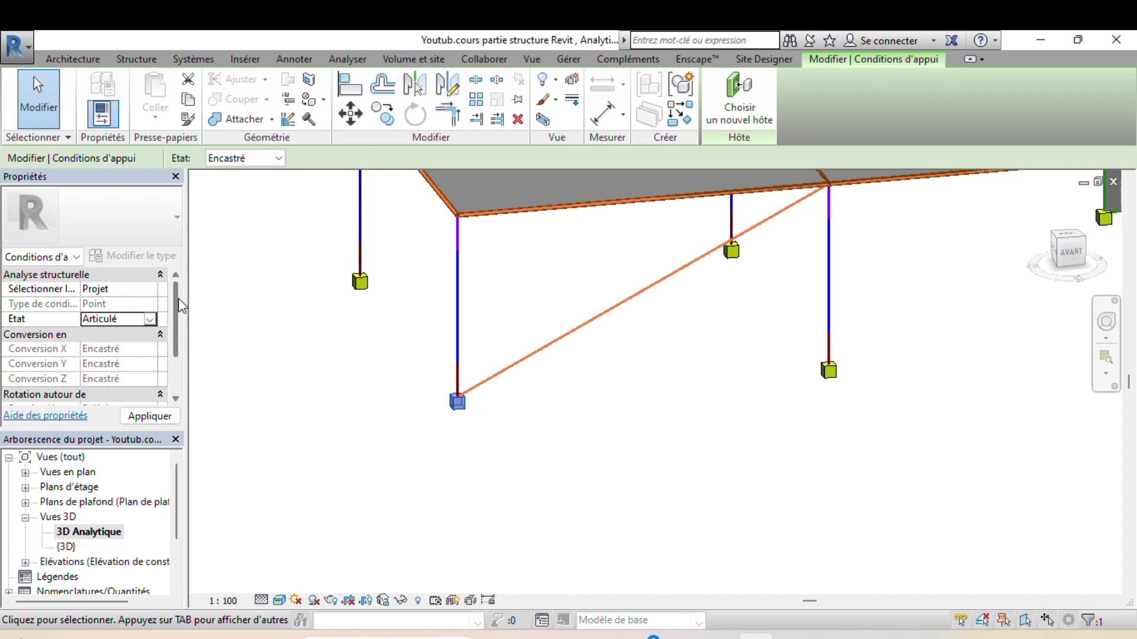
left_click_drag(178, 301, 176, 350)
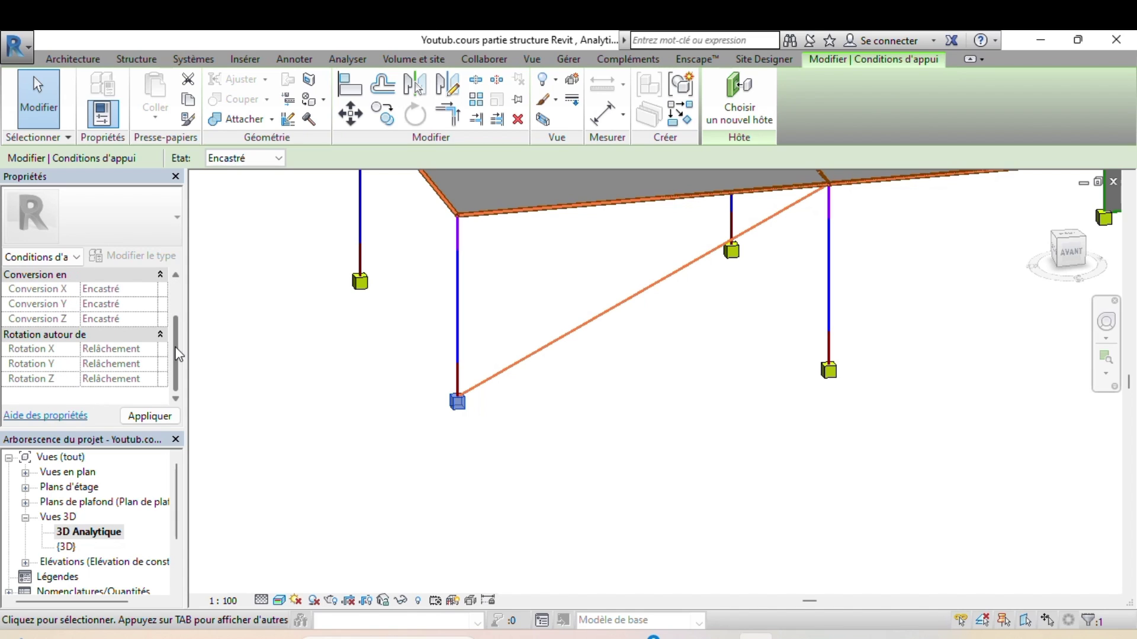
scroll(177, 356, "up", 2)
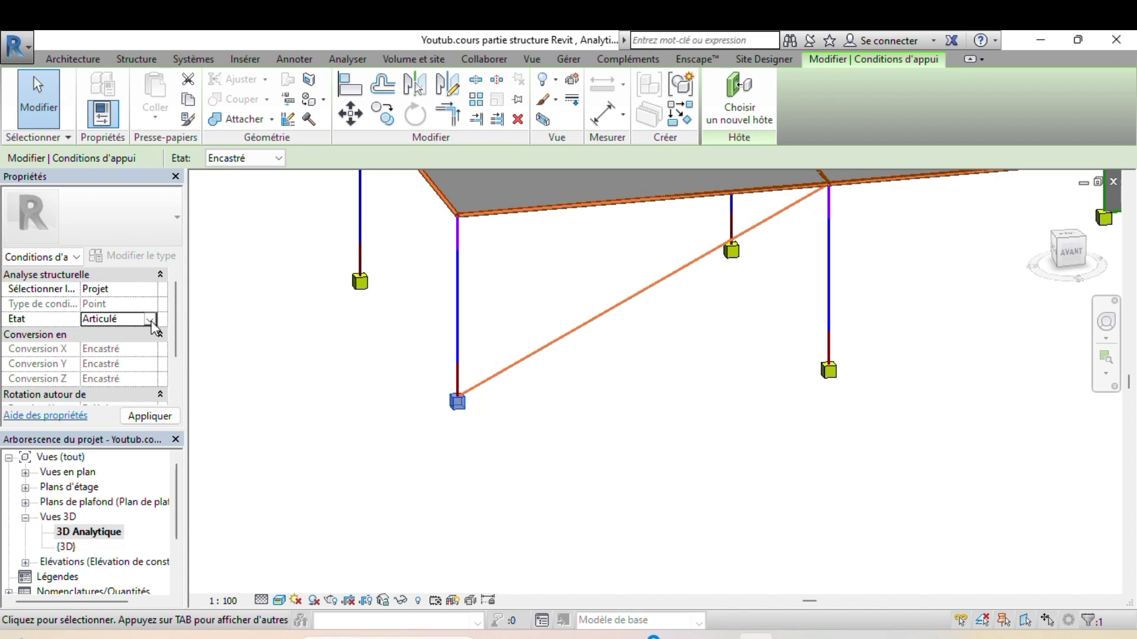
Set the selected point support's state back to Encastré and review its conversion and rotation values.
left_click(150, 319)
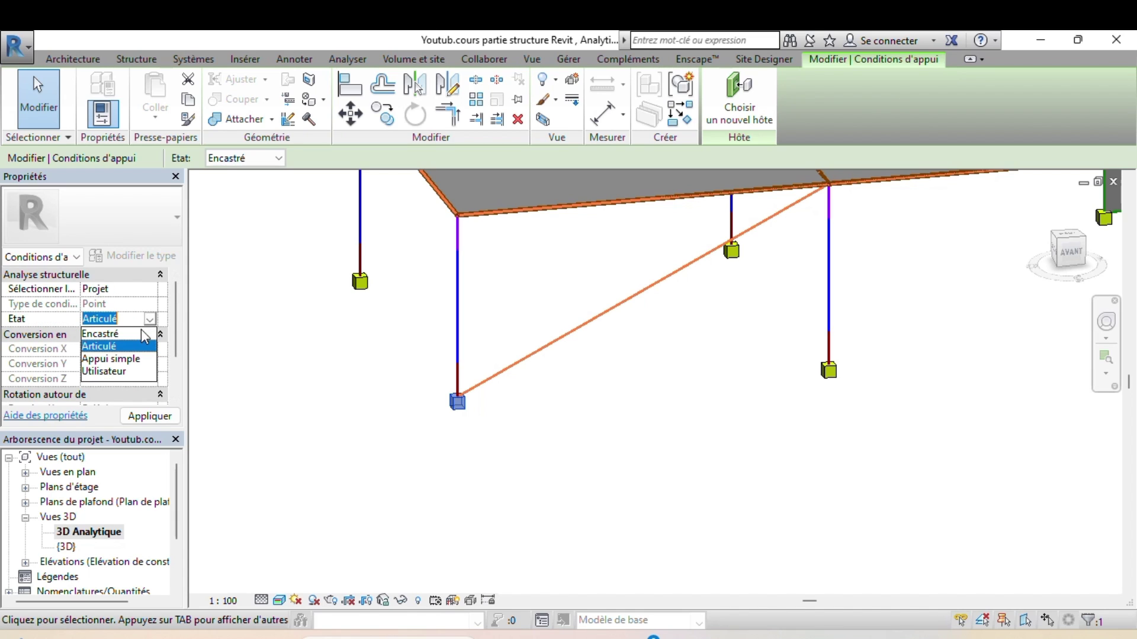
left_click(112, 336)
scroll(176, 332, "down", 2)
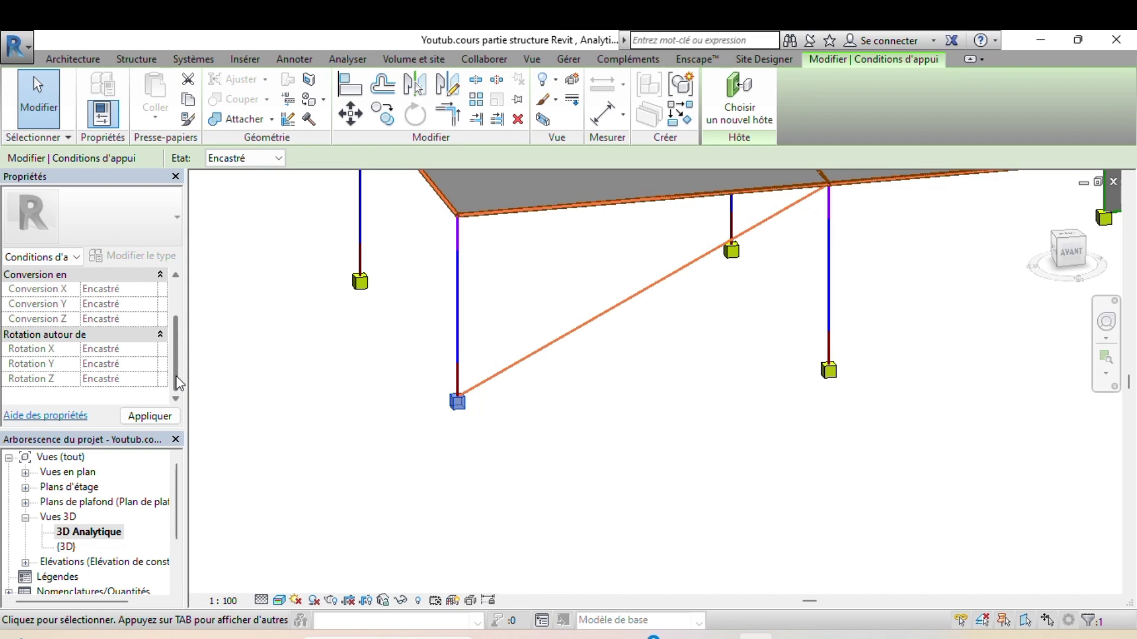
scroll(178, 383, "up", 2)
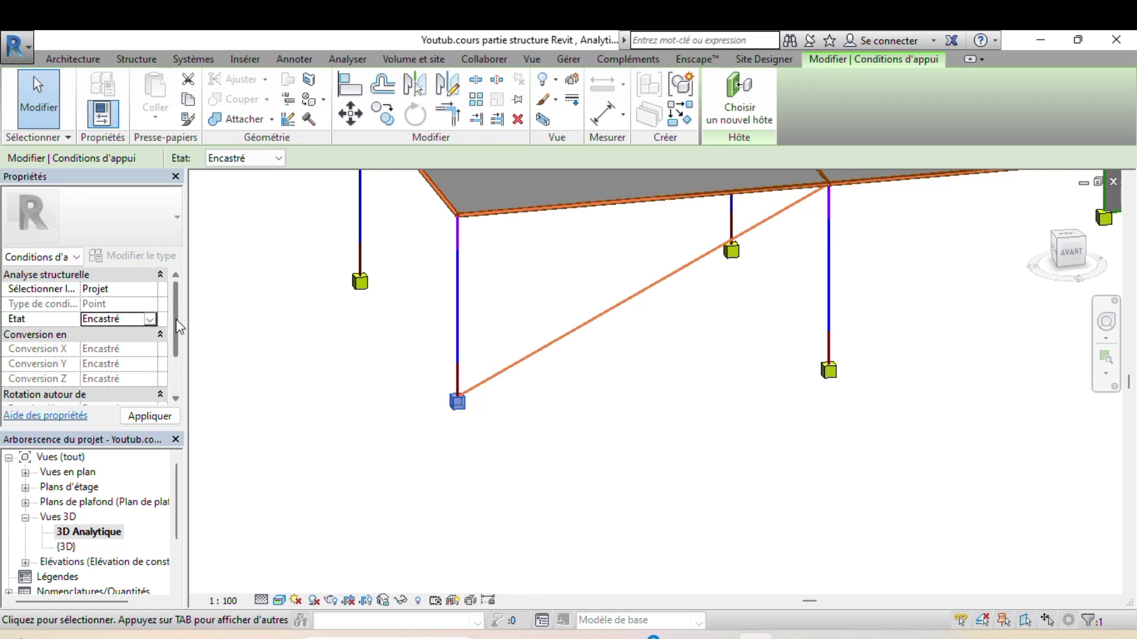
scroll(171, 381, "down", 2)
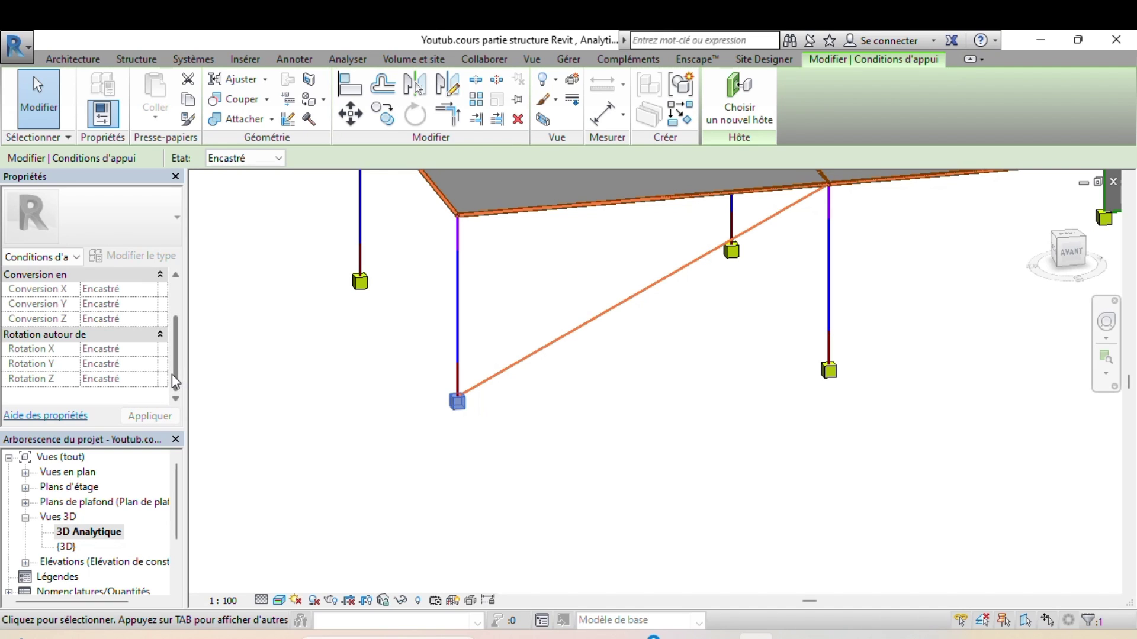
Set the selected point support's state to Articulé and examine its conversion and rotation values and its symbol at the column base.
scroll(176, 382, "up", 2)
left_click(152, 305)
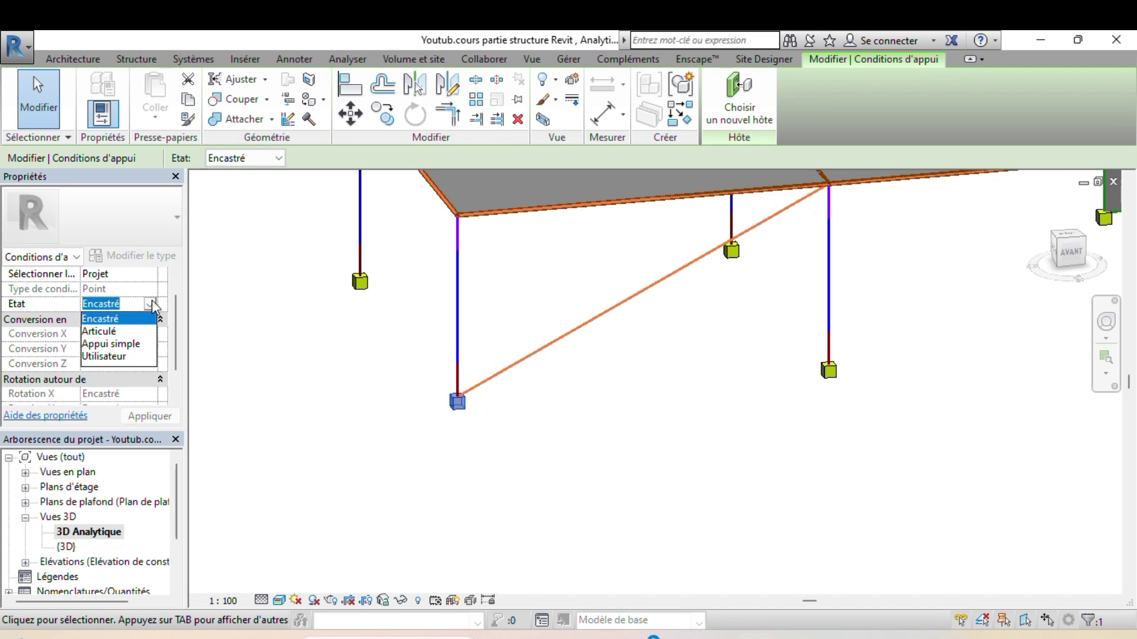
left_click(100, 332)
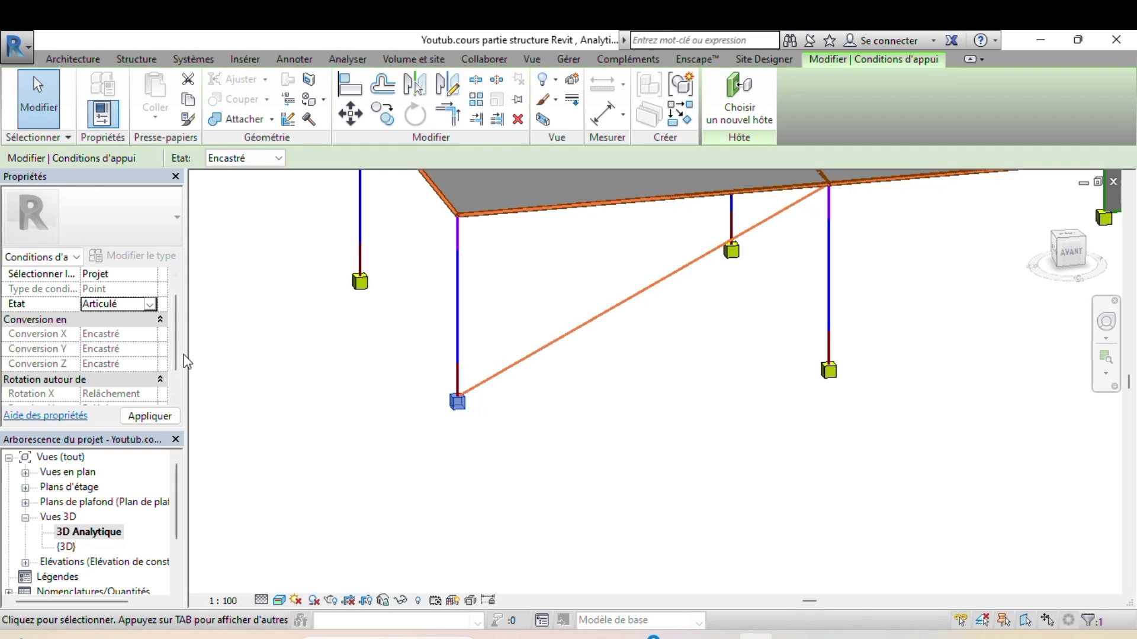
scroll(176, 355, "down", 2)
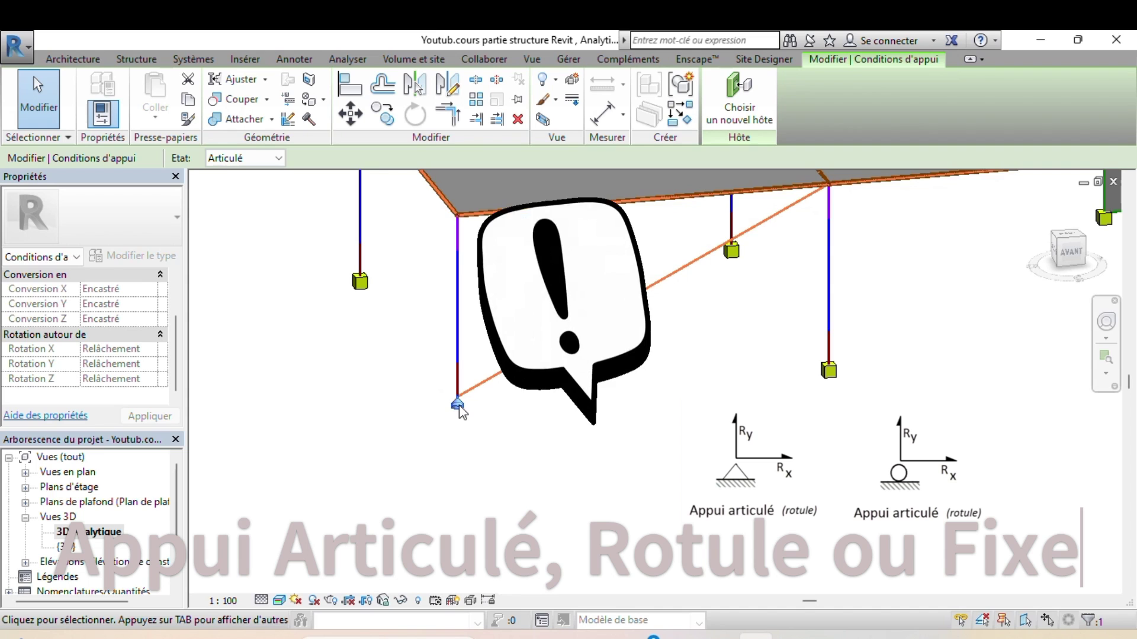
scroll(458, 403, "up", 3)
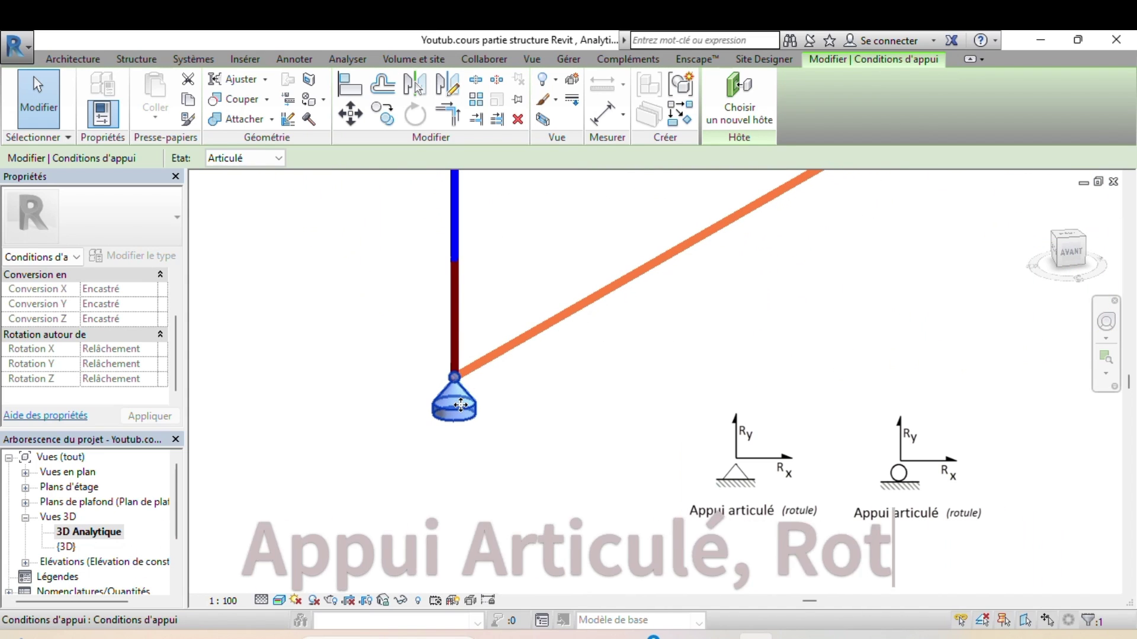
scroll(459, 406, "up", 1)
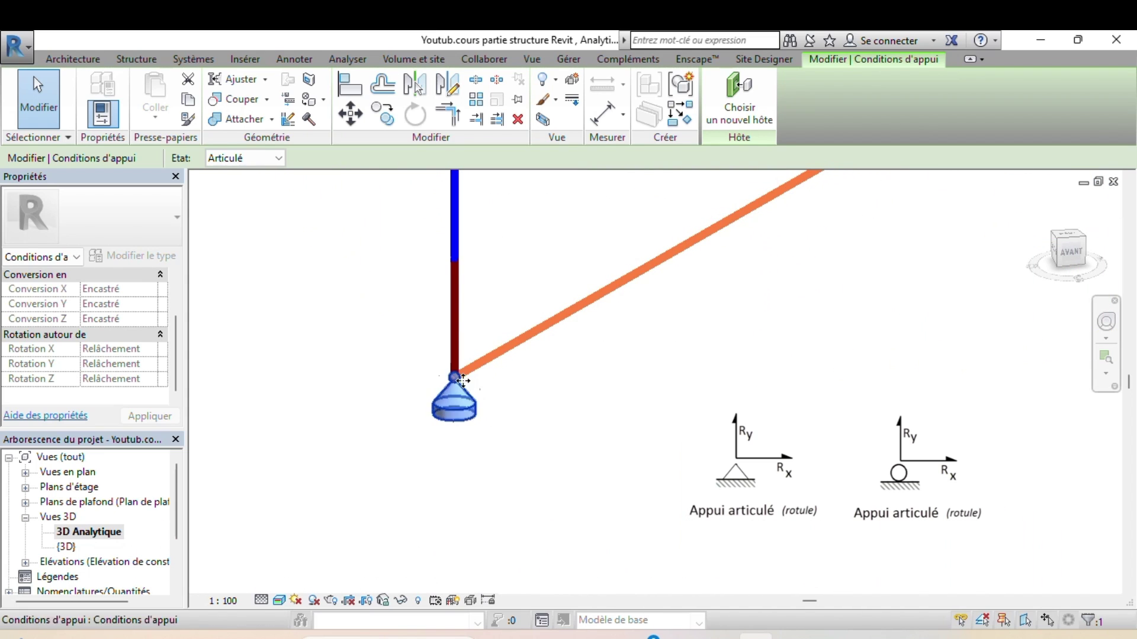
Change the selected point support's state to Appui simple and examine its conversion and rotation values.
left_click_drag(177, 356, 178, 346)
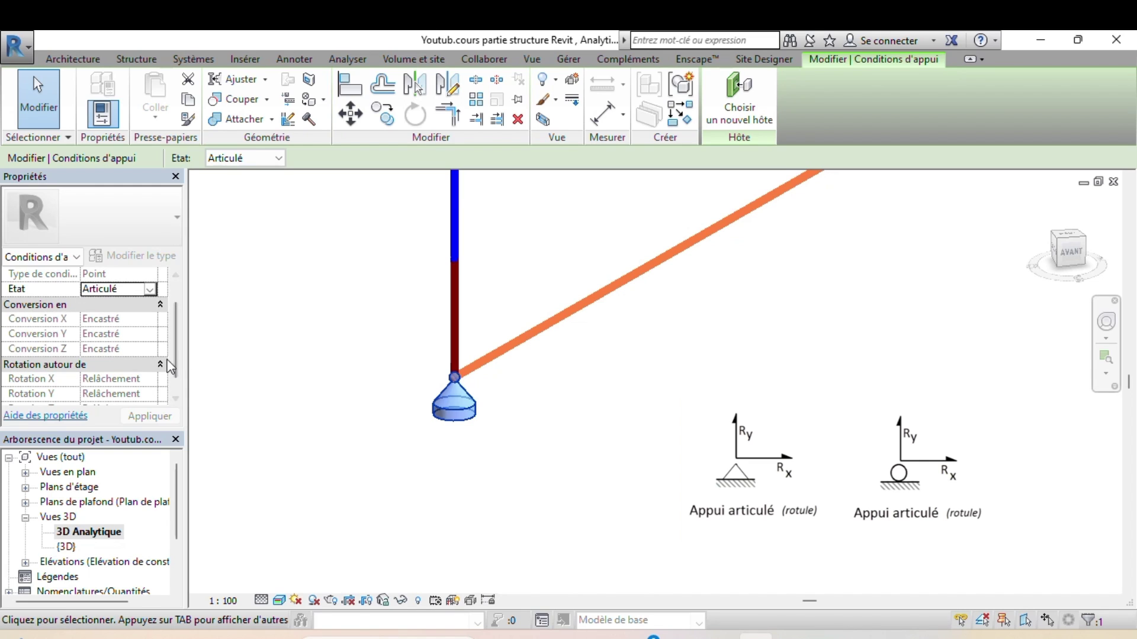
left_click(151, 289)
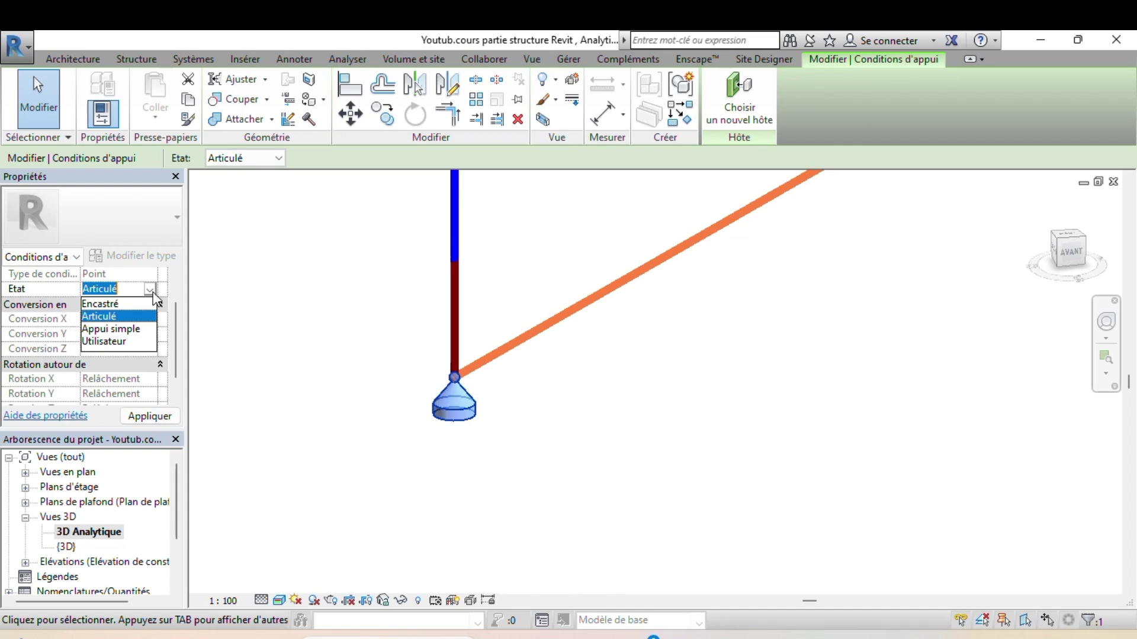
left_click(125, 330)
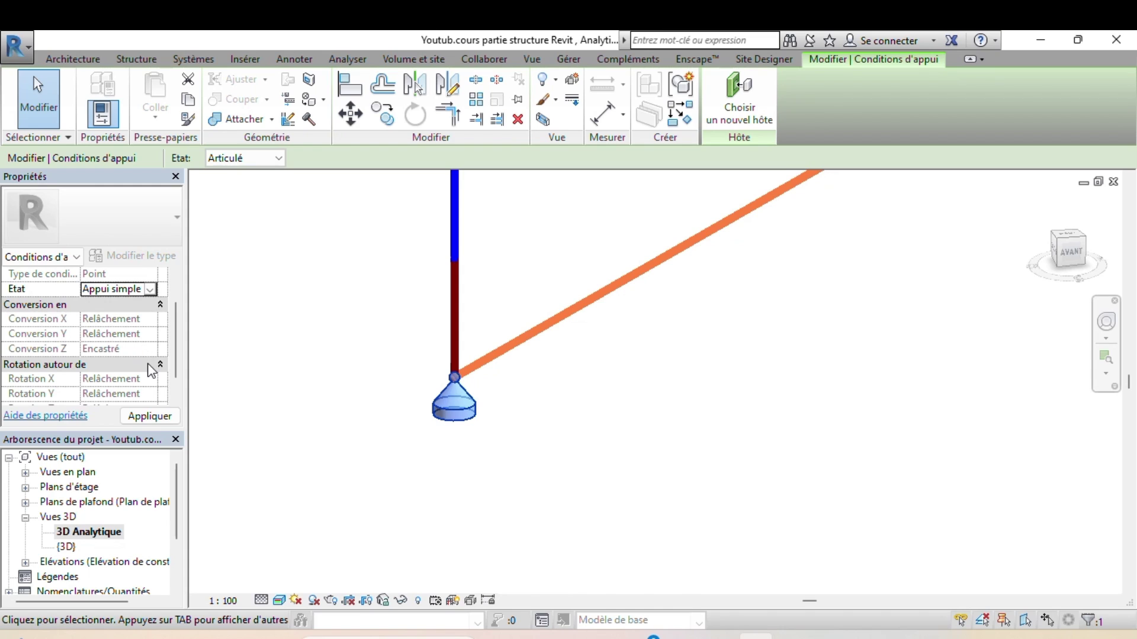
scroll(177, 362, "down", 1)
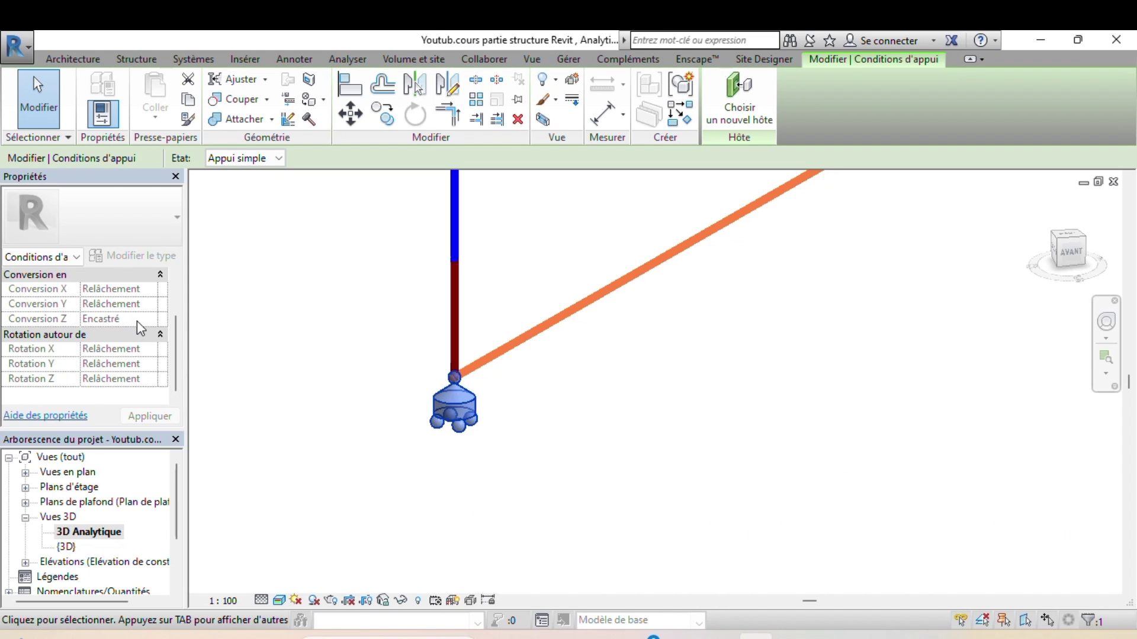
mouse_move(178, 370)
left_mouse_down()
mouse_move(178, 342)
mouse_move(179, 357)
left_mouse_up()
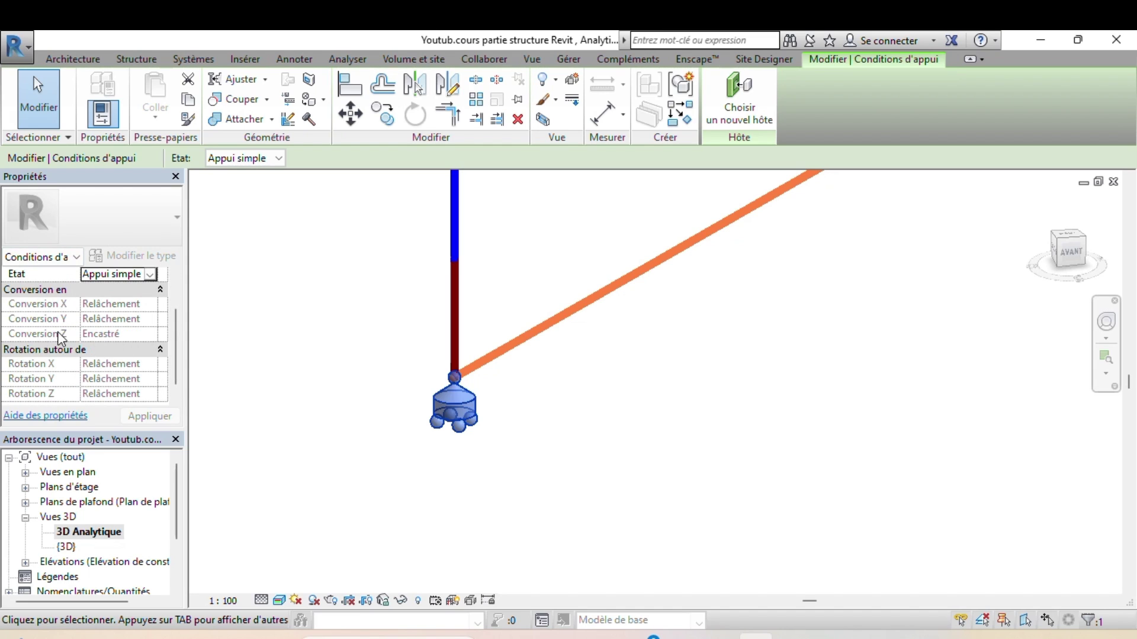
mouse_move(58, 332)
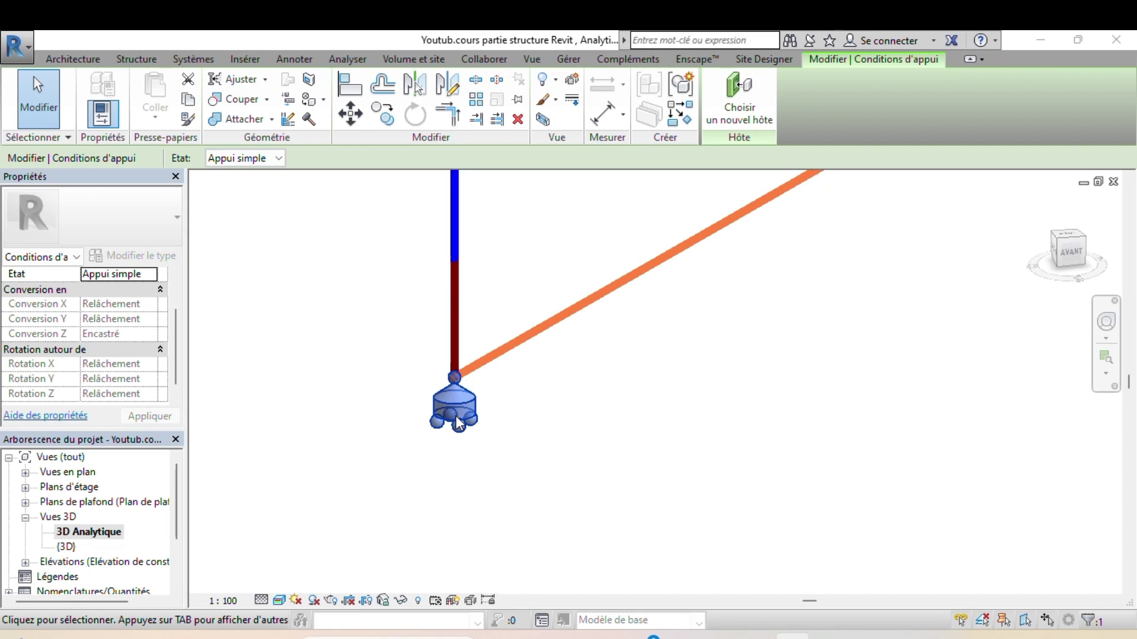
Return the braced front column's point support to the Encastré state and bring the neighbouring columns and walls into view.
scroll(458, 424, "down", 5)
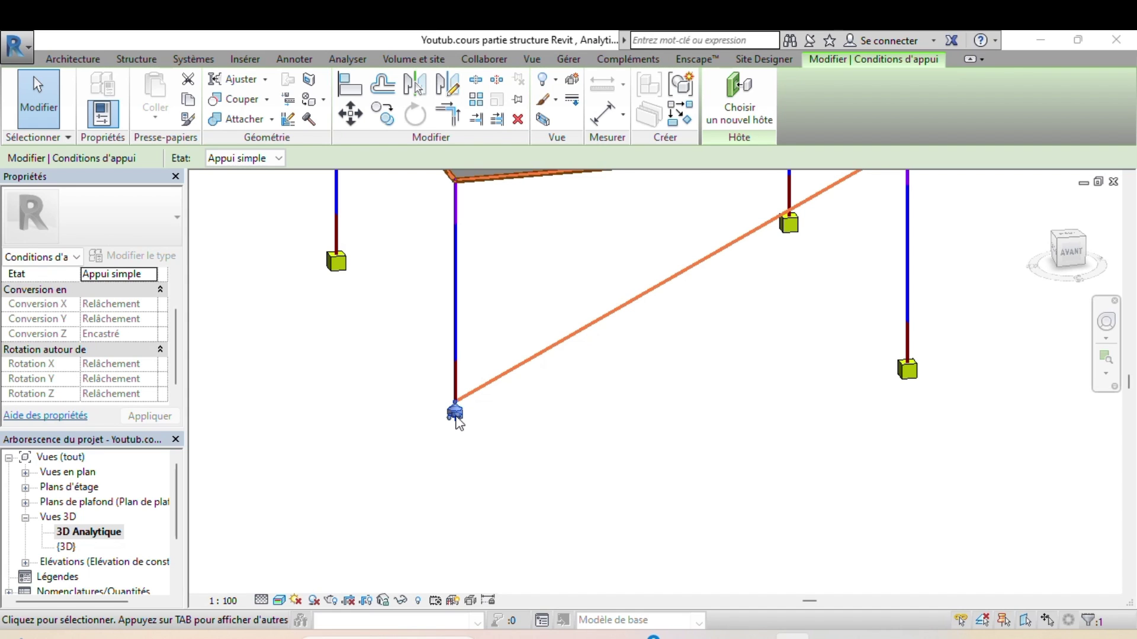
left_click(118, 274)
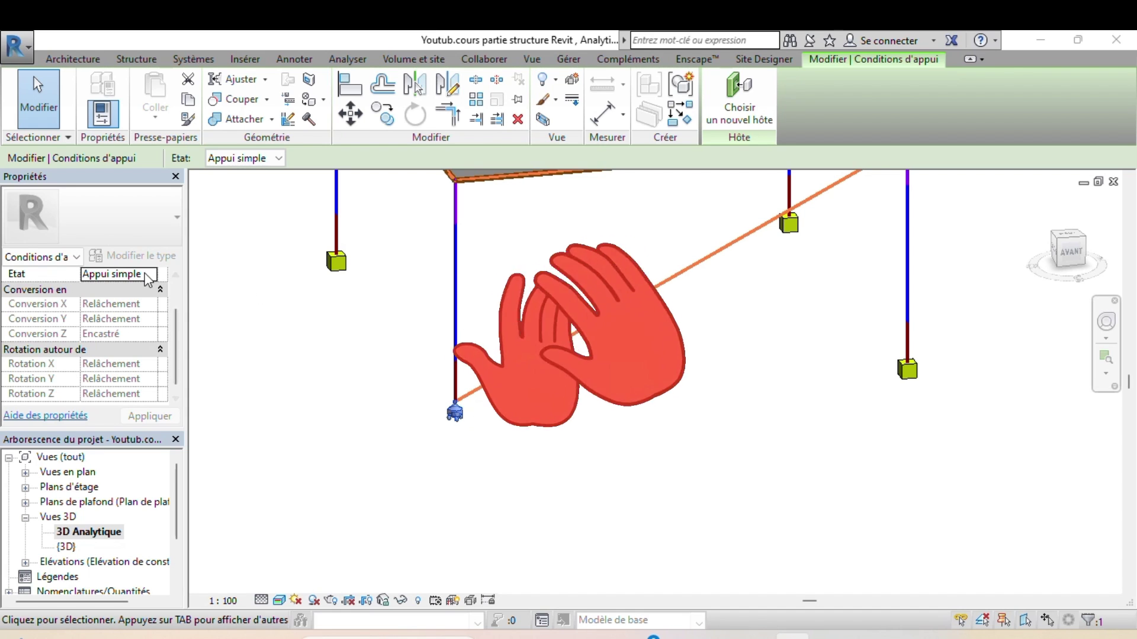
left_click(152, 275)
left_click(104, 289)
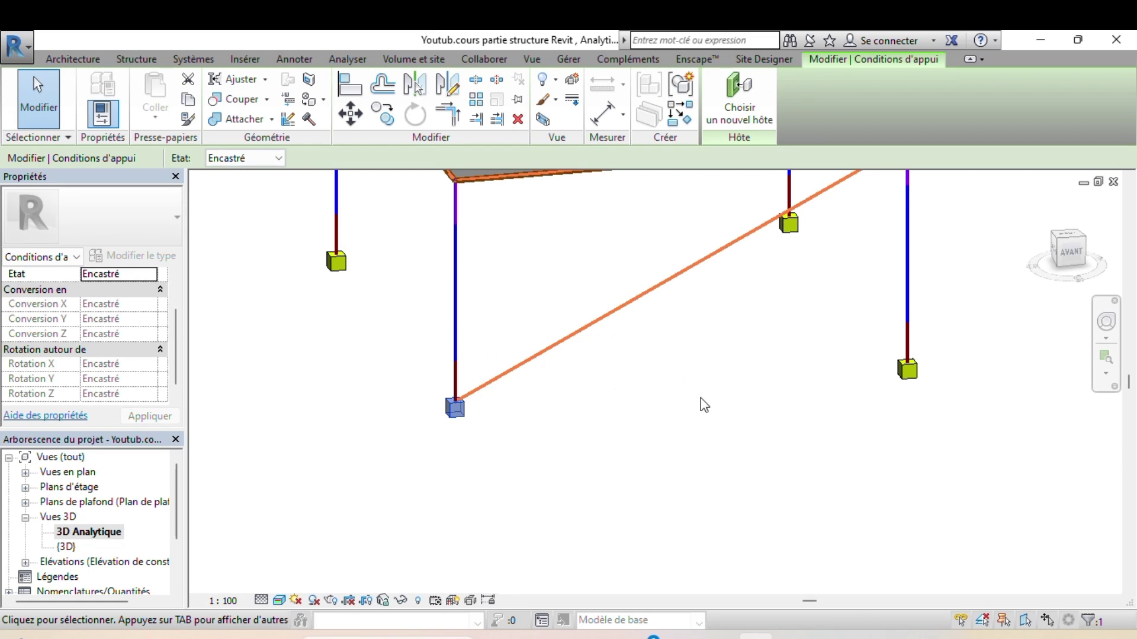
middle_click_drag(719, 420, 345, 541)
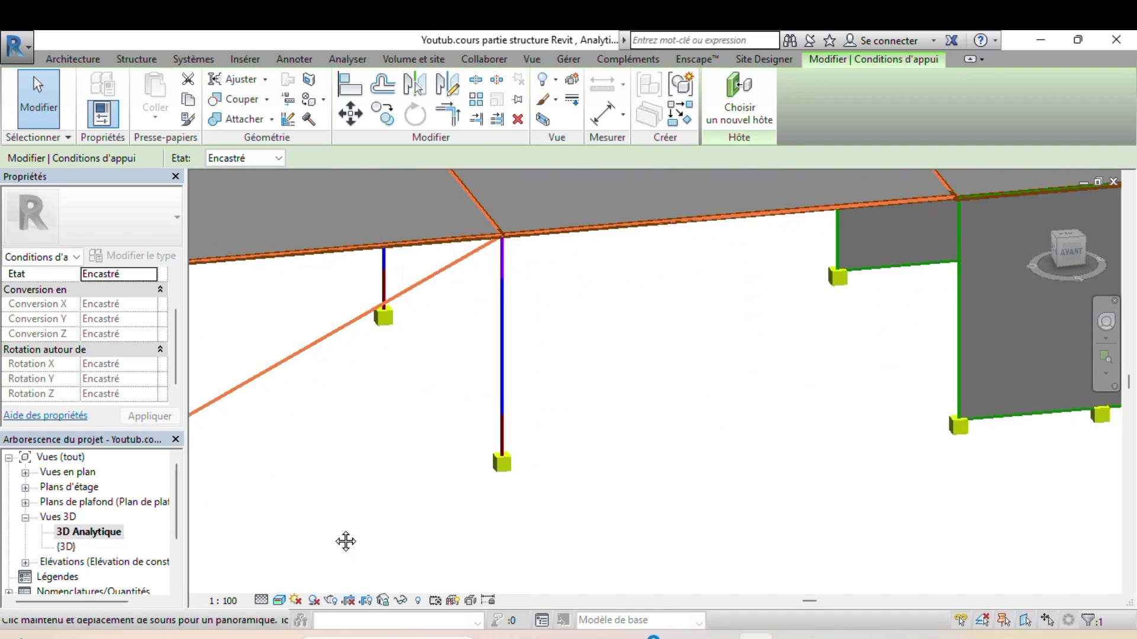
scroll(424, 497, "down", 3)
middle_click_drag(525, 501, 647, 478)
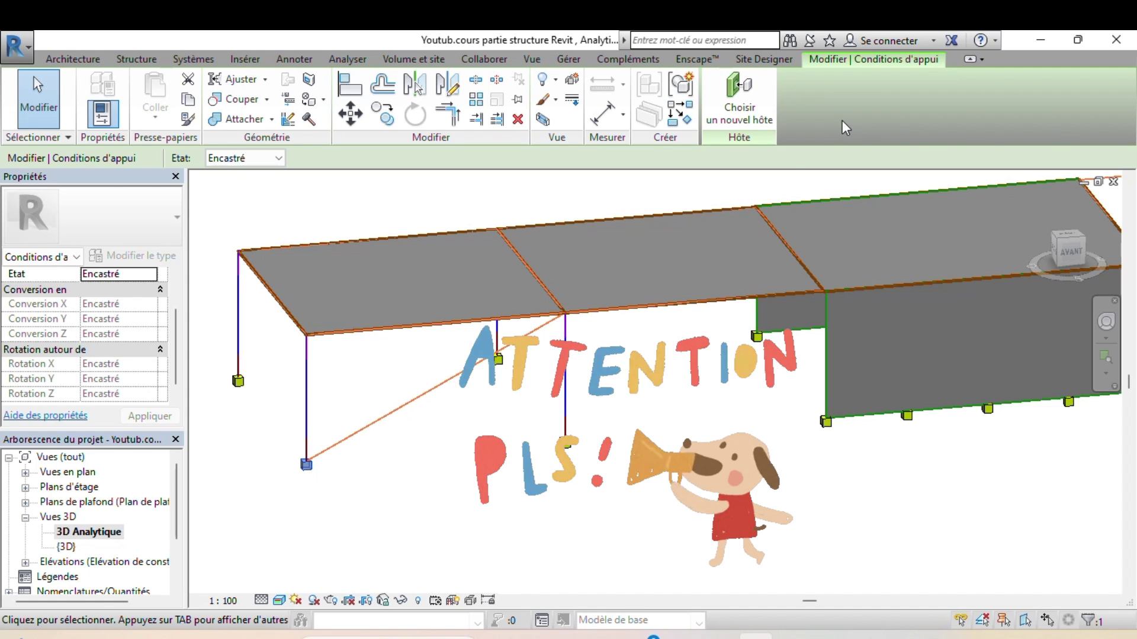
Review the family symbols assigned to each support condition state in the structural settings, then close the settings.
left_click(147, 62)
left_click(274, 146)
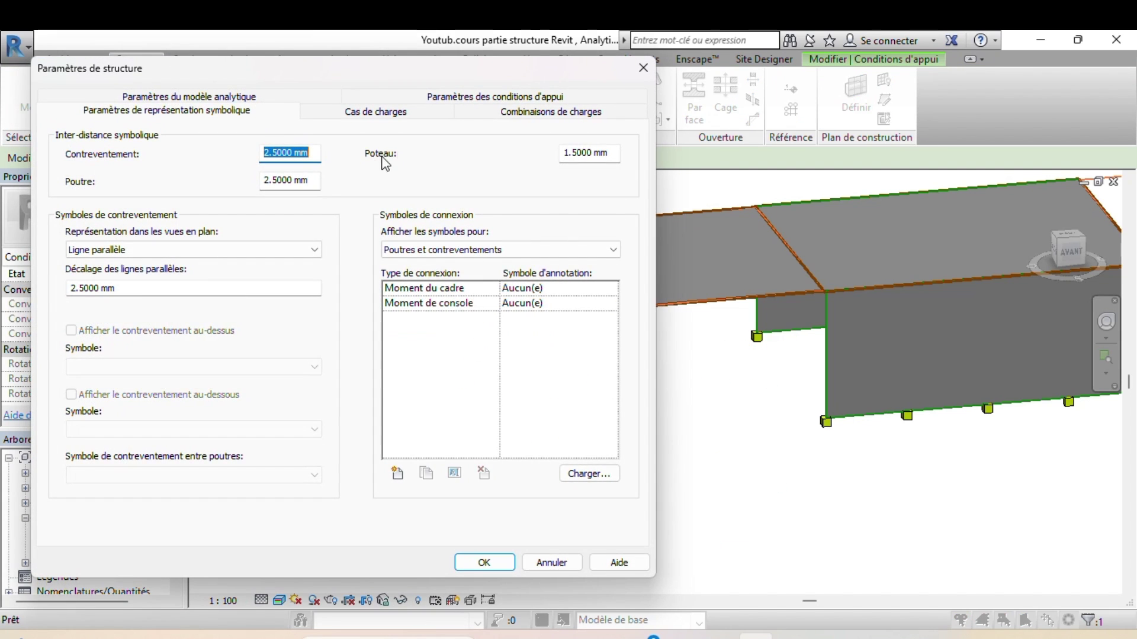
left_click(472, 99)
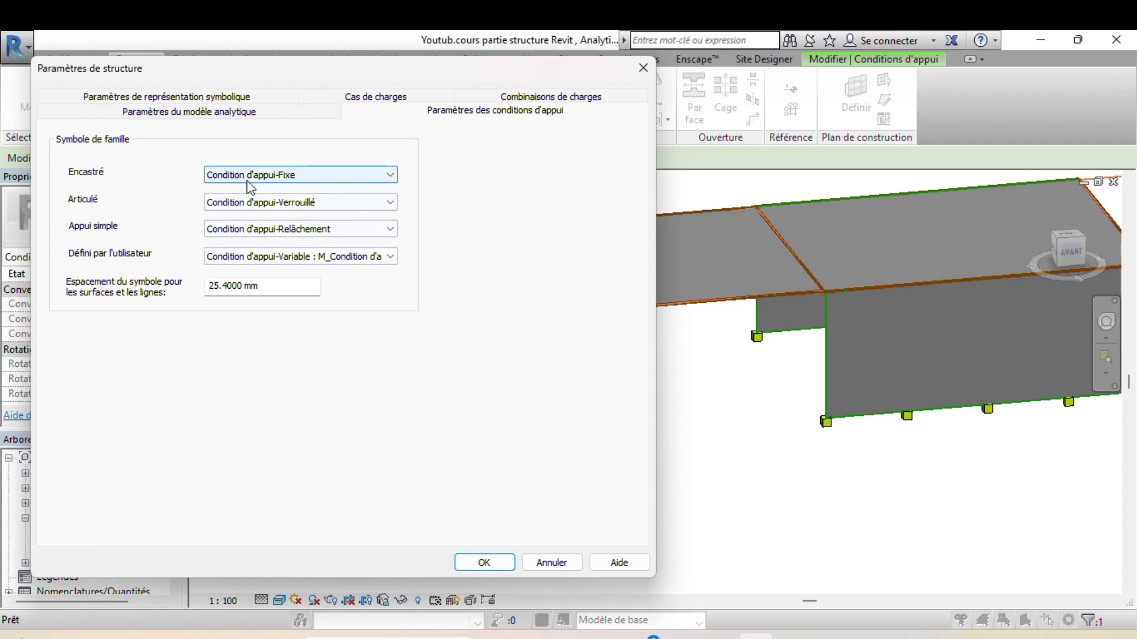
left_click(487, 563)
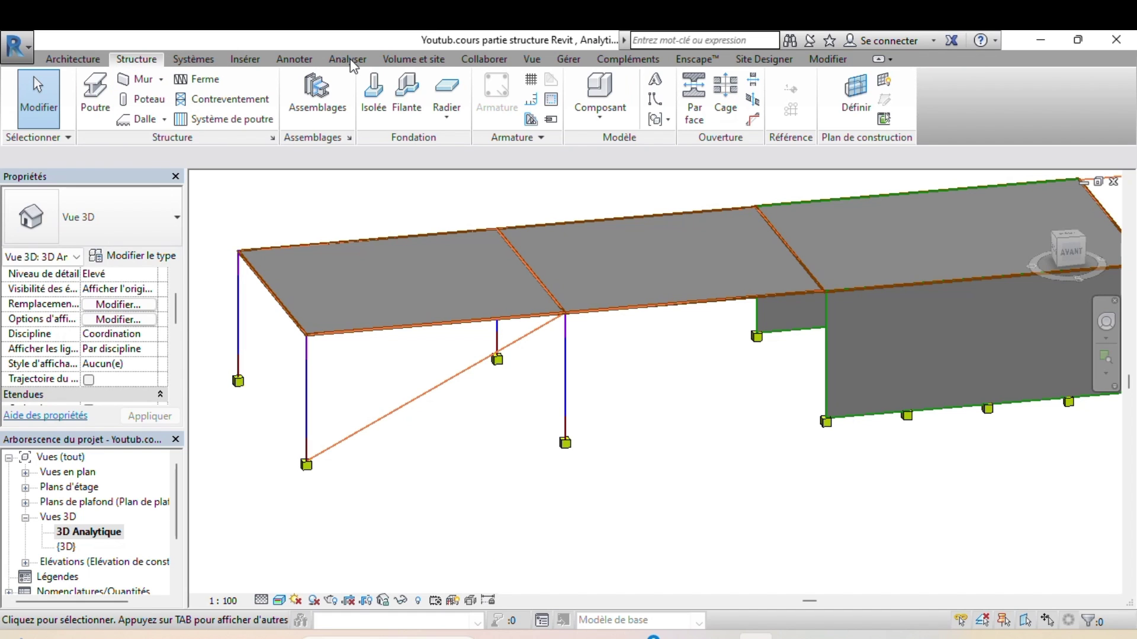
Start the support condition placement command from the analytical model tools and dismiss the project save reminder without saving.
left_click(1077, 40)
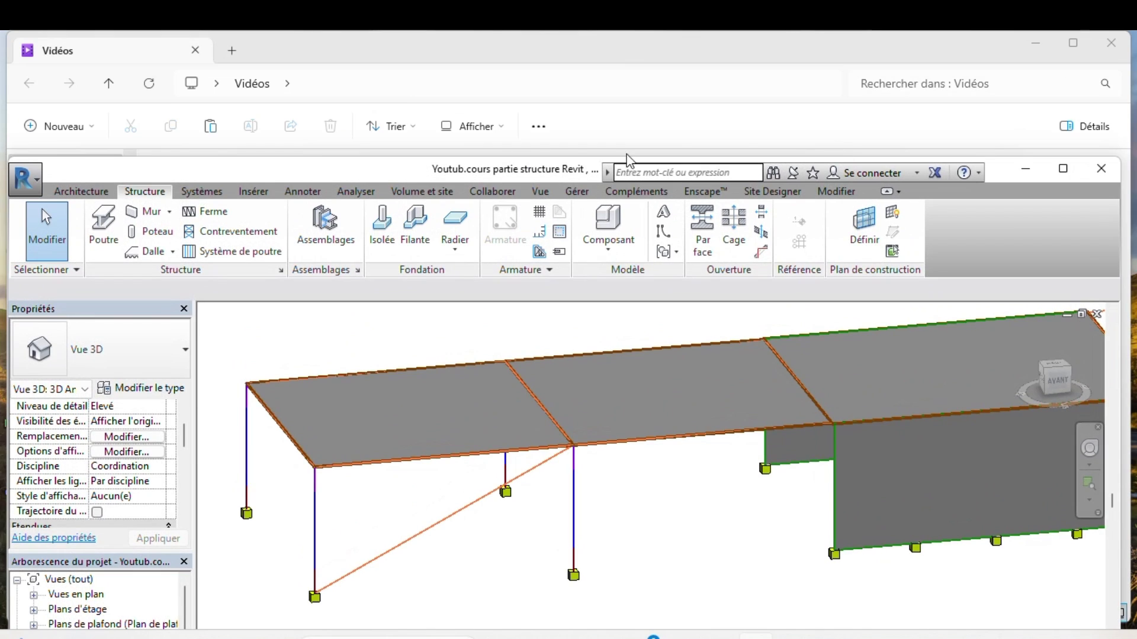
left_click(364, 192)
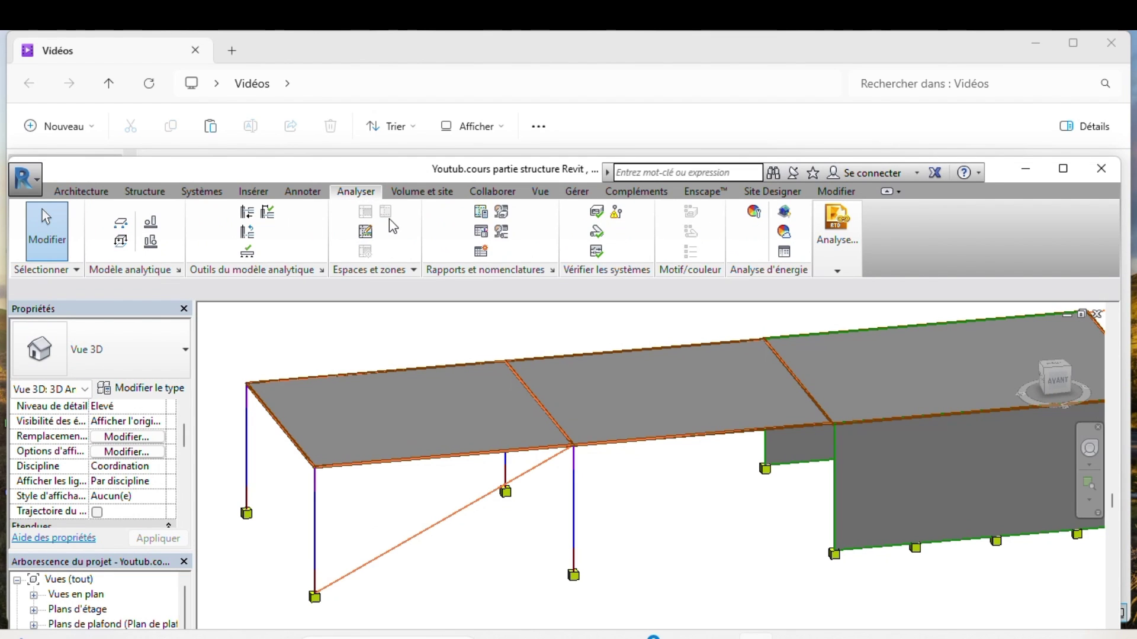
left_click(1063, 168)
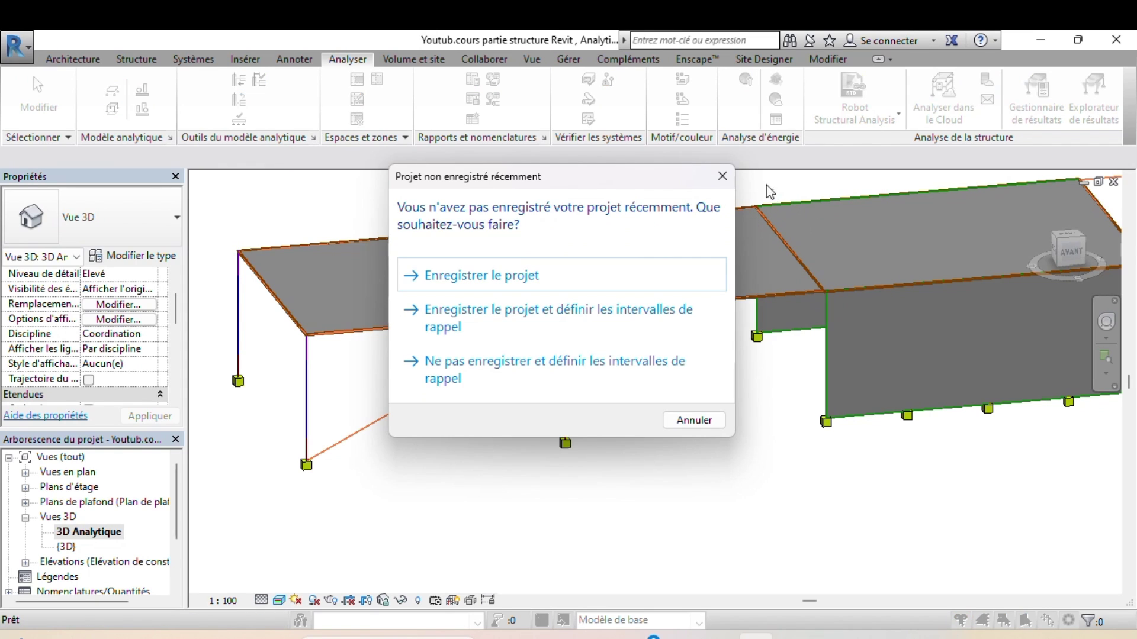
left_click(722, 176)
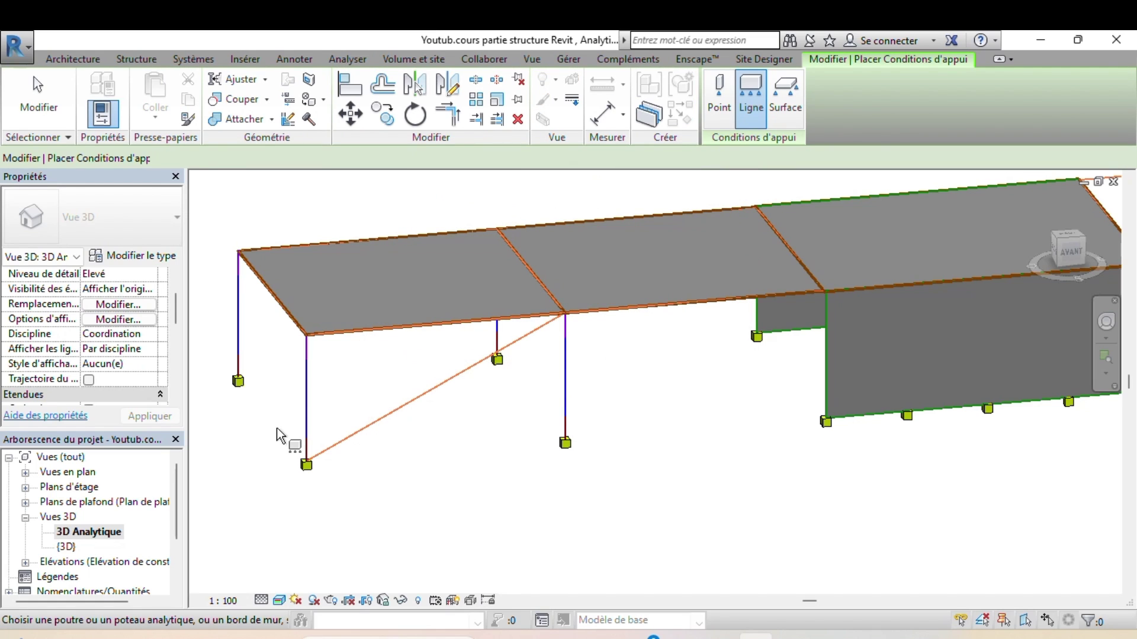
Compare the Point and Ligne support condition types, ending on Point, and review its state, conversion and rotation properties.
left_click(732, 111)
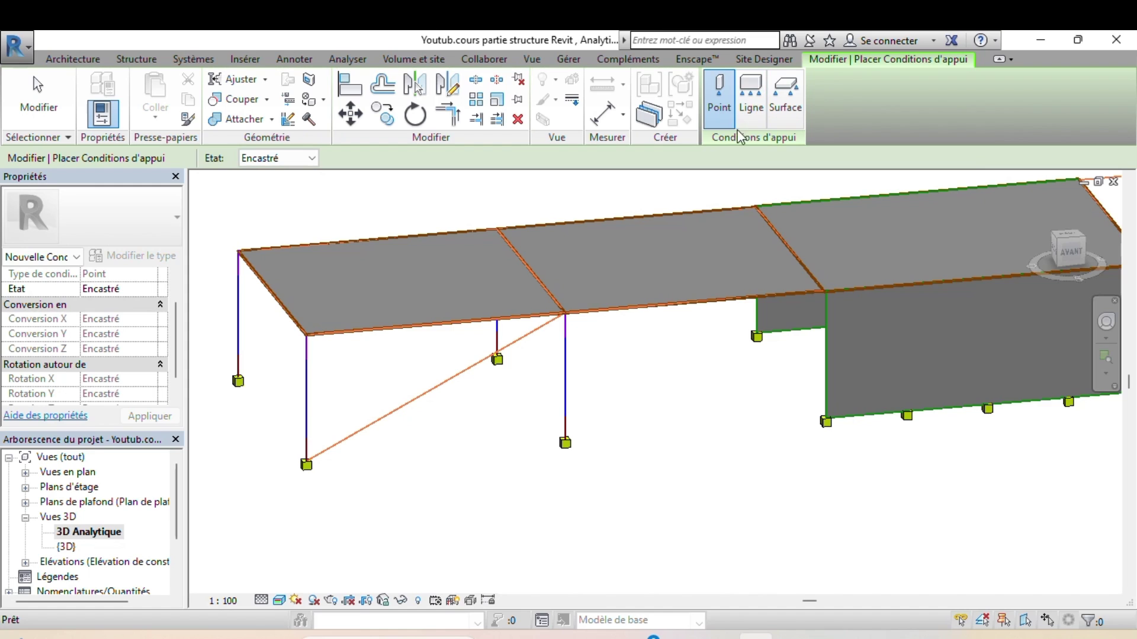
left_click(762, 117)
left_click(732, 112)
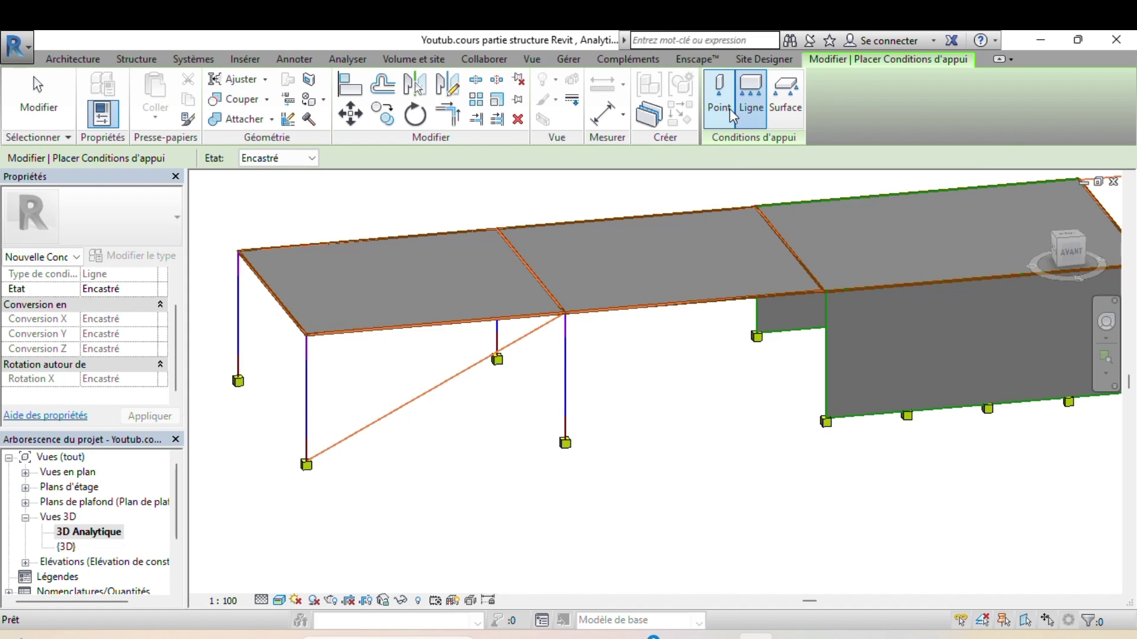
left_click(751, 109)
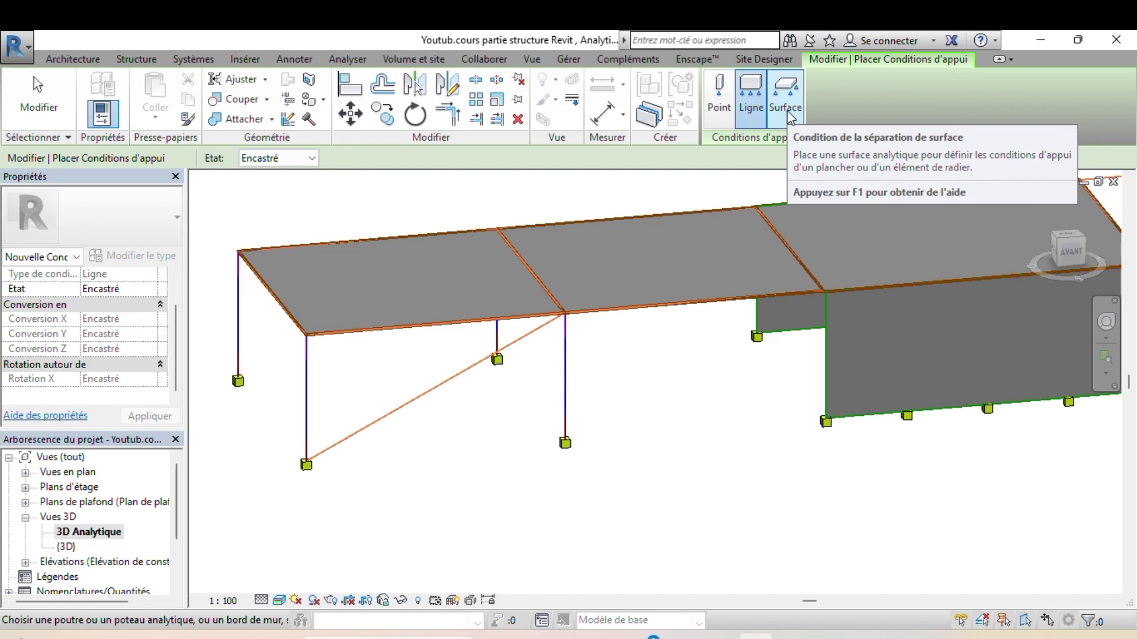
left_click(720, 98)
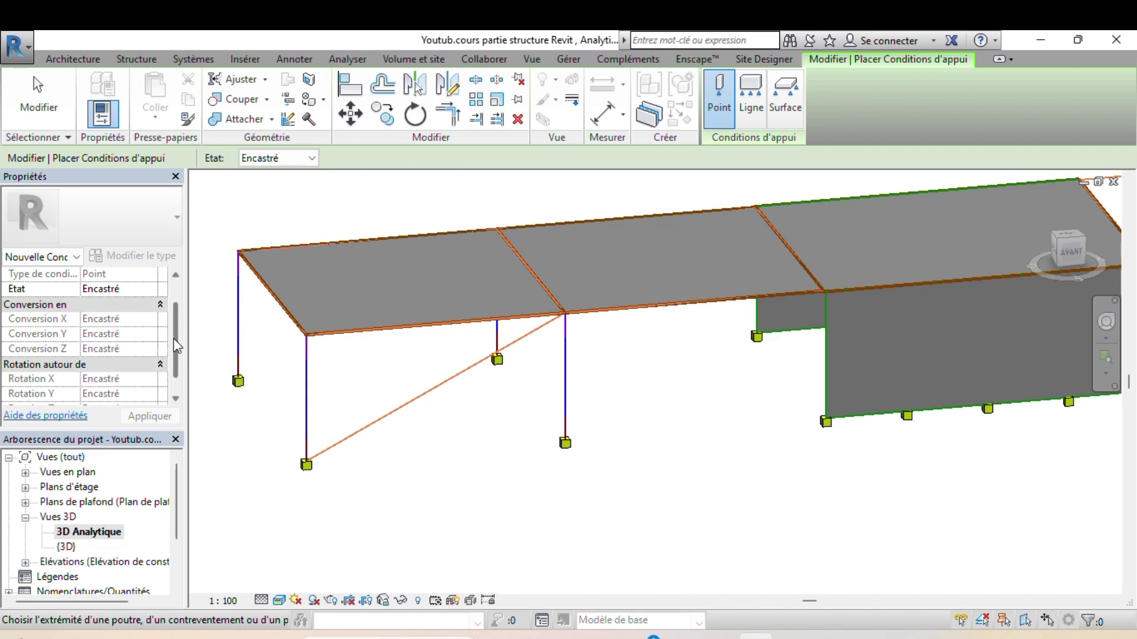
scroll(176, 345, "up", 1)
scroll(172, 356, "down", 3)
scroll(171, 349, "up", 2)
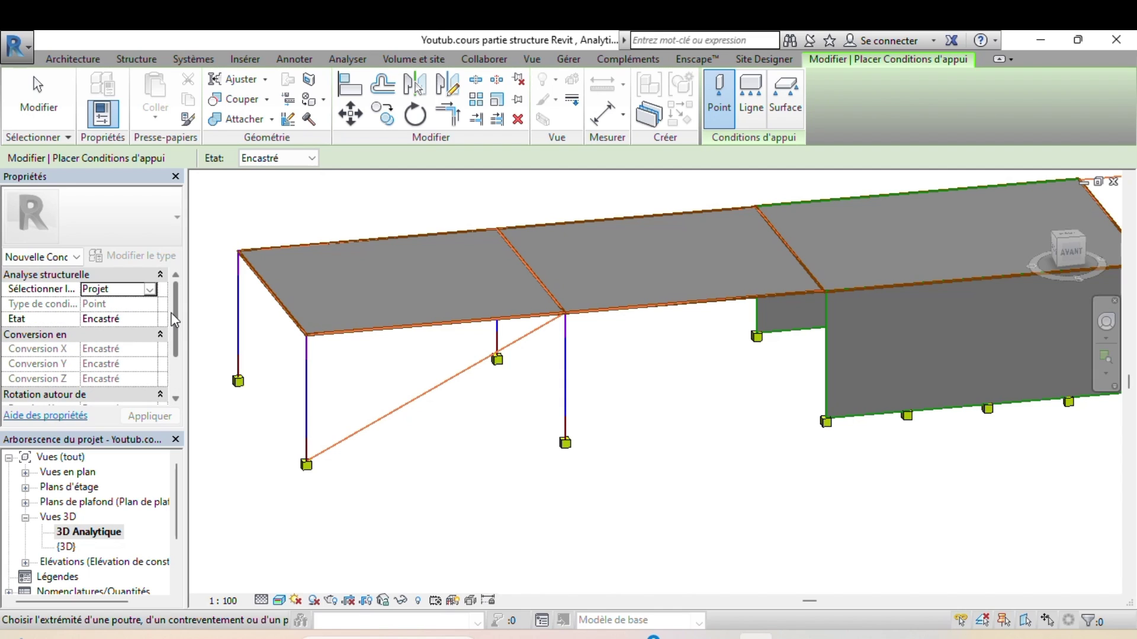